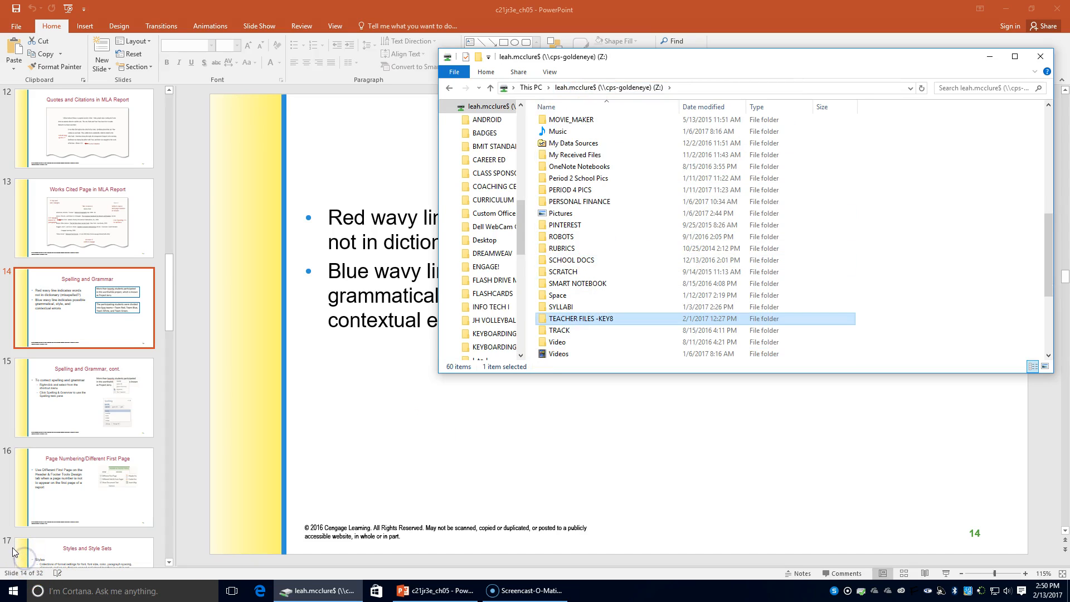
Switch to File Explorer and open the Word document df 49a report from the DATA_FILES folder inside KEYBOARDING8
{"action": "left_click", "coordinate": [340, 590]}
{"action": "left_click", "coordinate": [340, 590]}
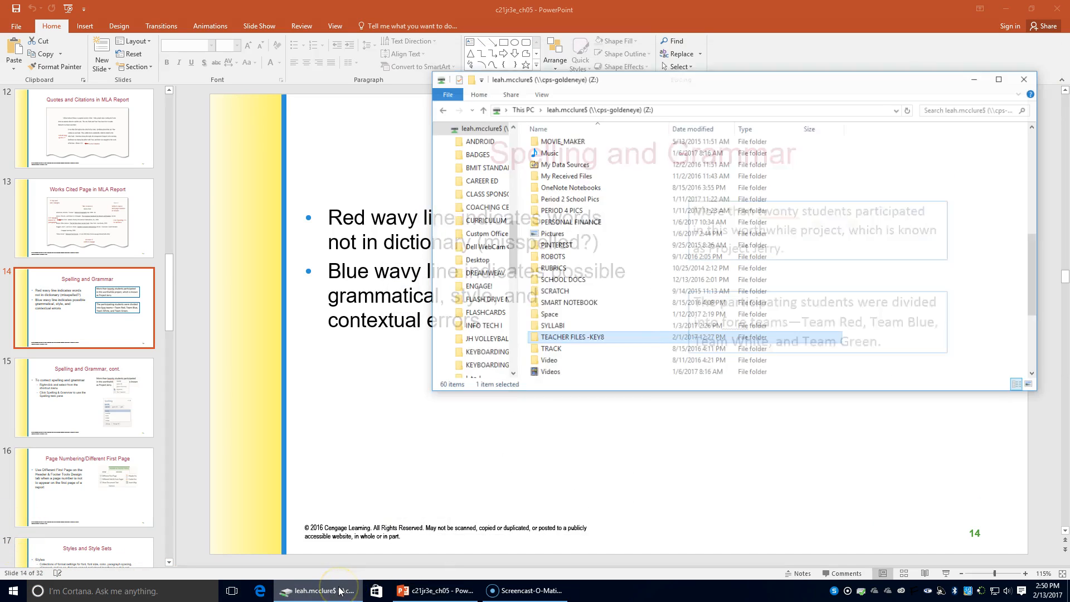
{"action": "scroll", "coordinate": [574, 227], "scroll_direction": "up", "scroll_amount": 3}
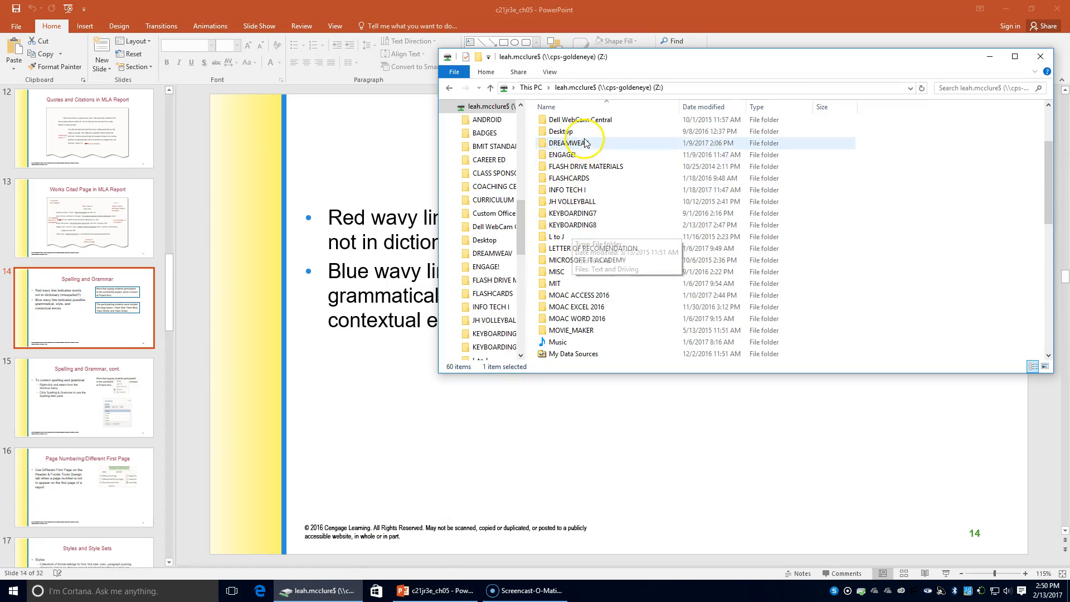
{"action": "double_click", "coordinate": [563, 224]}
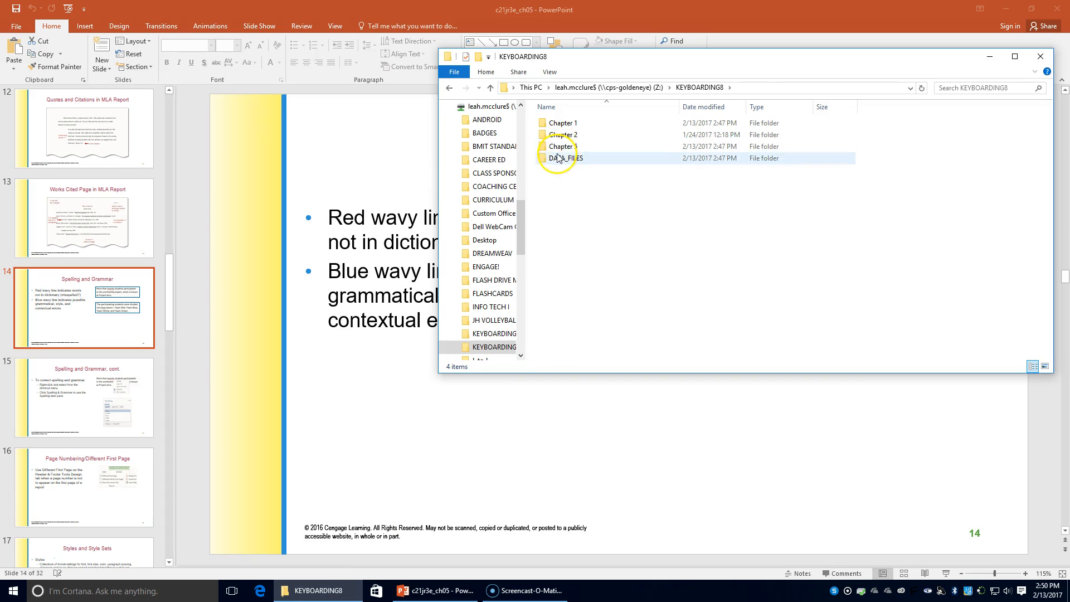
{"action": "double_click", "coordinate": [563, 159]}
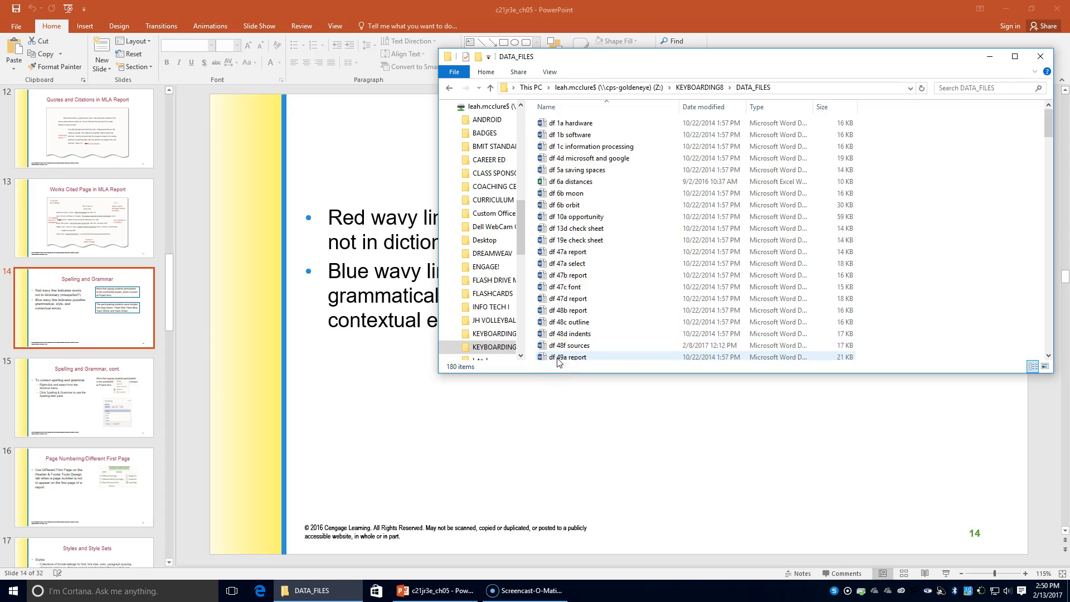
{"action": "left_click", "coordinate": [555, 334]}
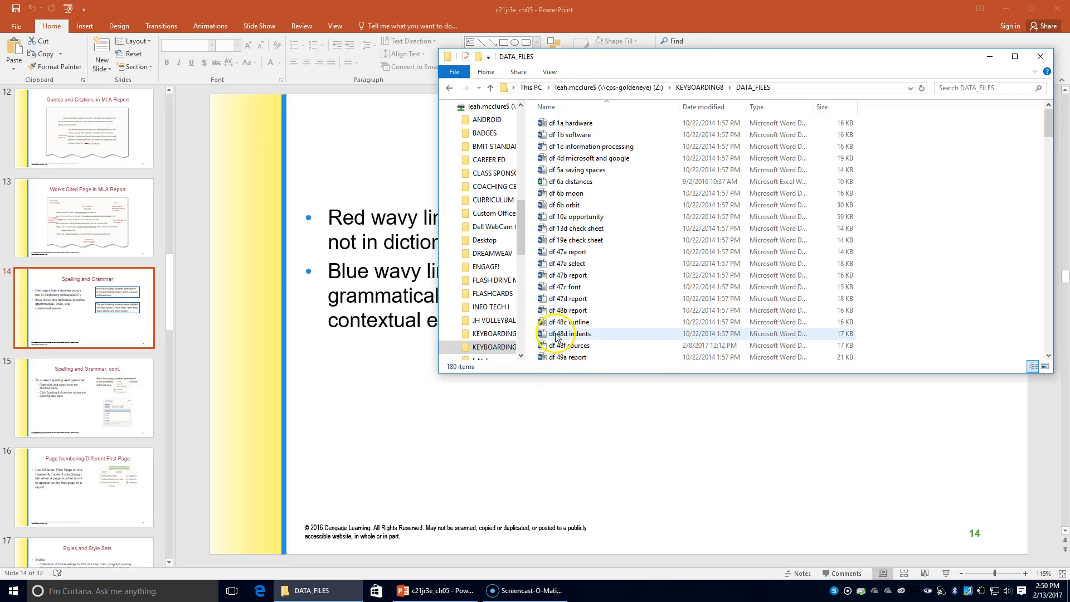
{"action": "left_click", "coordinate": [564, 361]}
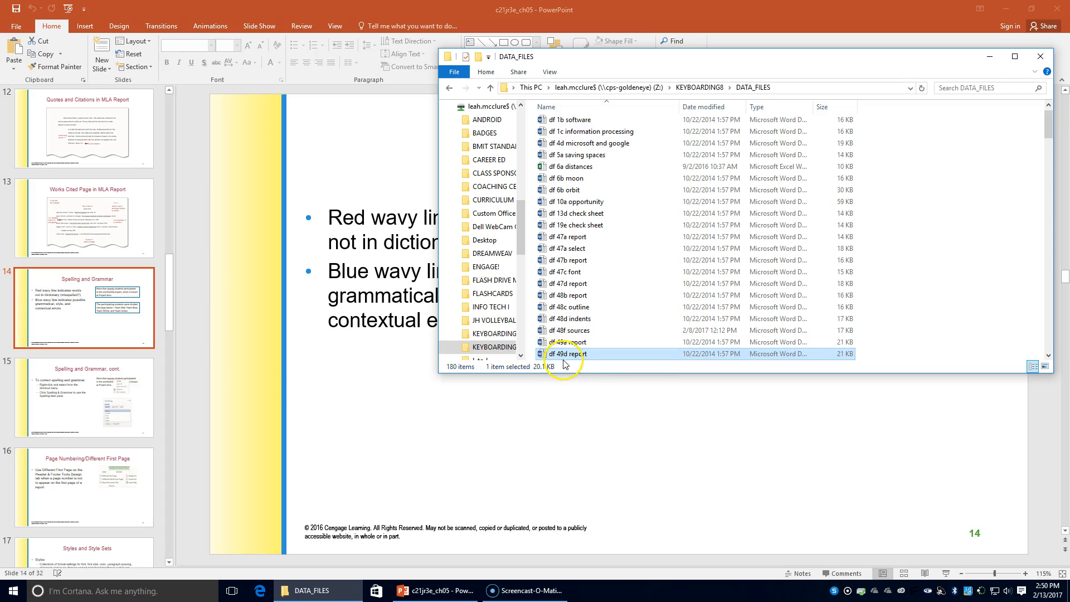
{"action": "double_click", "coordinate": [568, 342]}
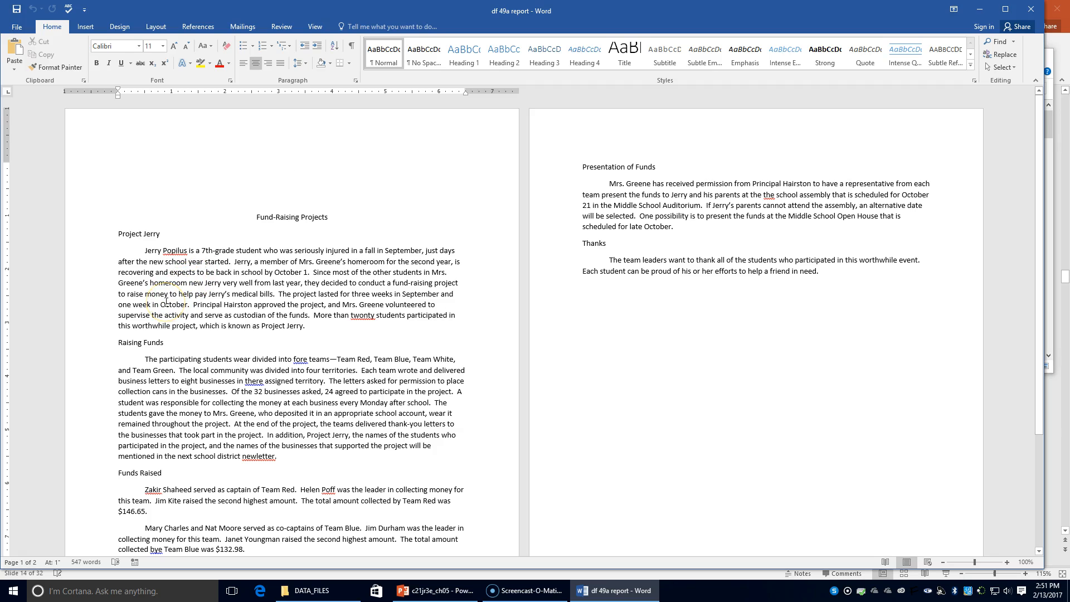
In the Project Jerry paragraph, ignore all occurrences of the flagged student surname and correct "twonty" to "twenty"
{"action": "right_click", "coordinate": [170, 252]}
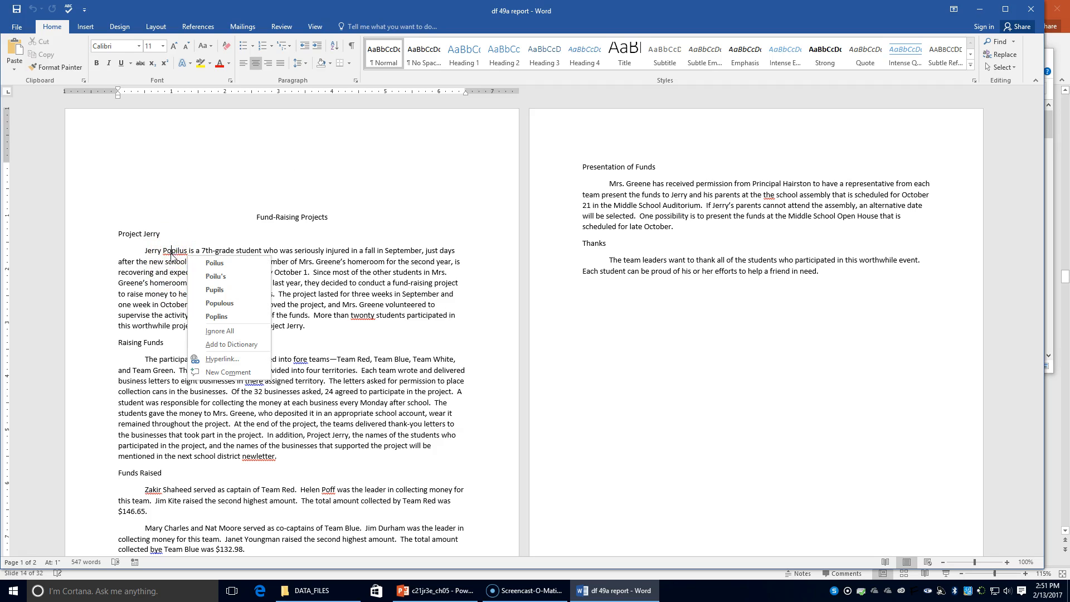
{"action": "left_click", "coordinate": [207, 333]}
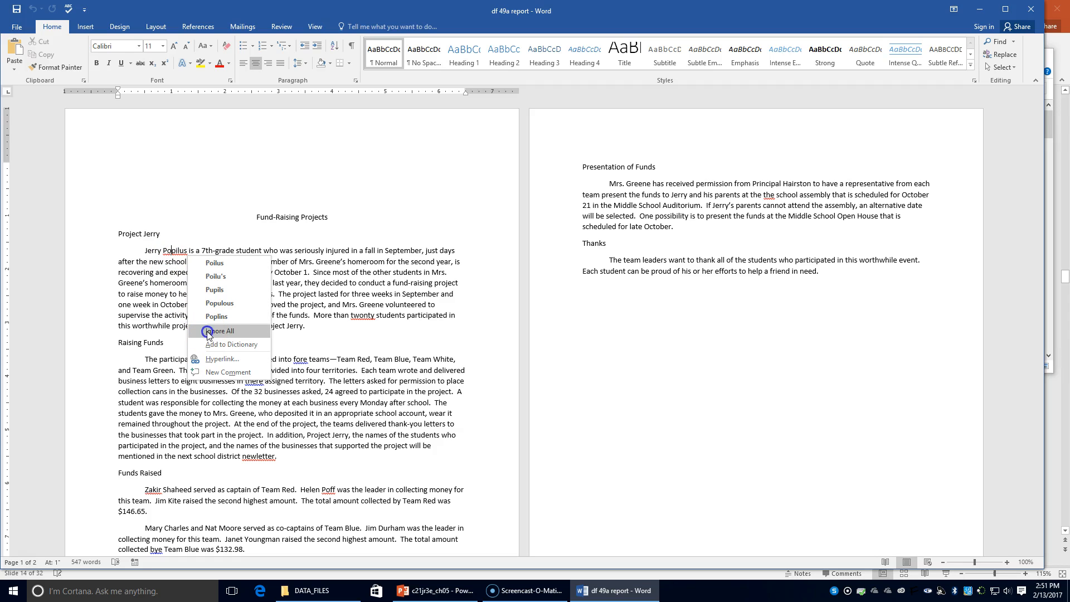
{"action": "right_click", "coordinate": [365, 317]}
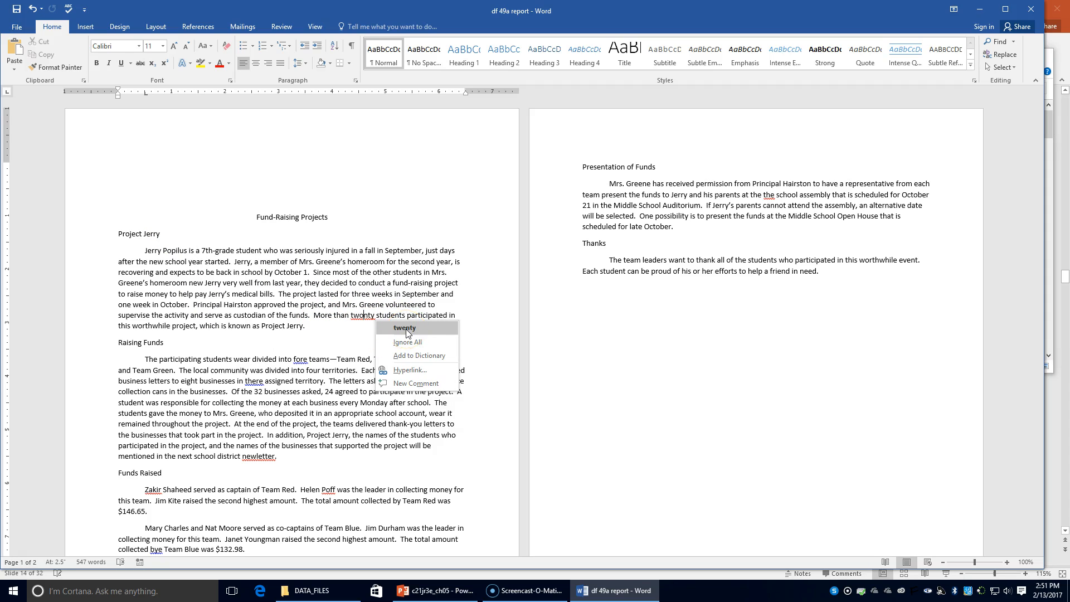
{"action": "left_click", "coordinate": [412, 330]}
{"action": "left_click", "coordinate": [411, 330]}
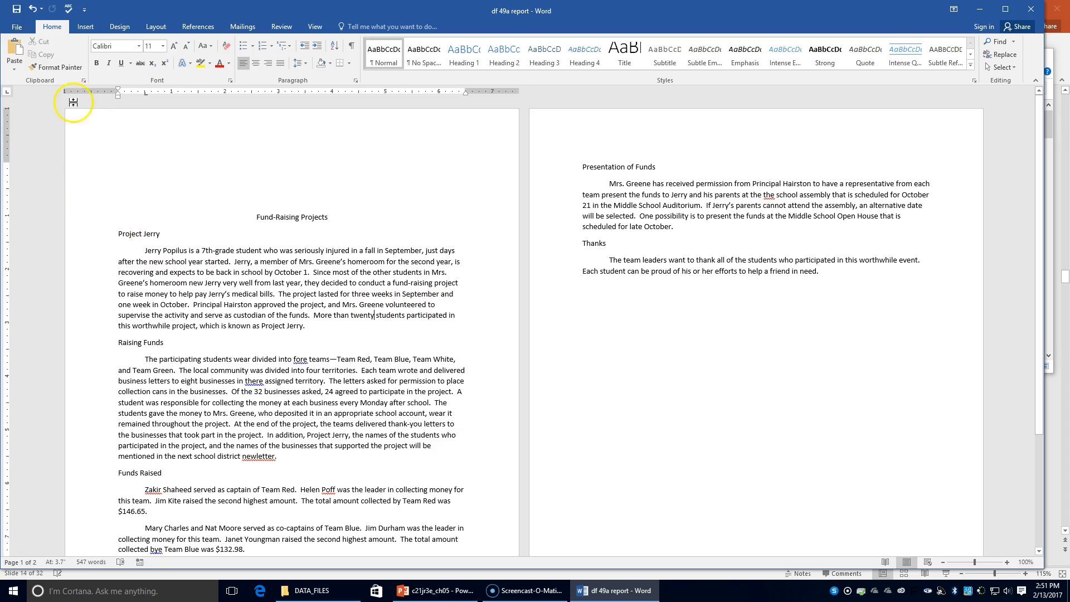
Run the Spelling & Grammar check and ignore the passive voice suggestion for "is known"
{"action": "left_click", "coordinate": [283, 26]}
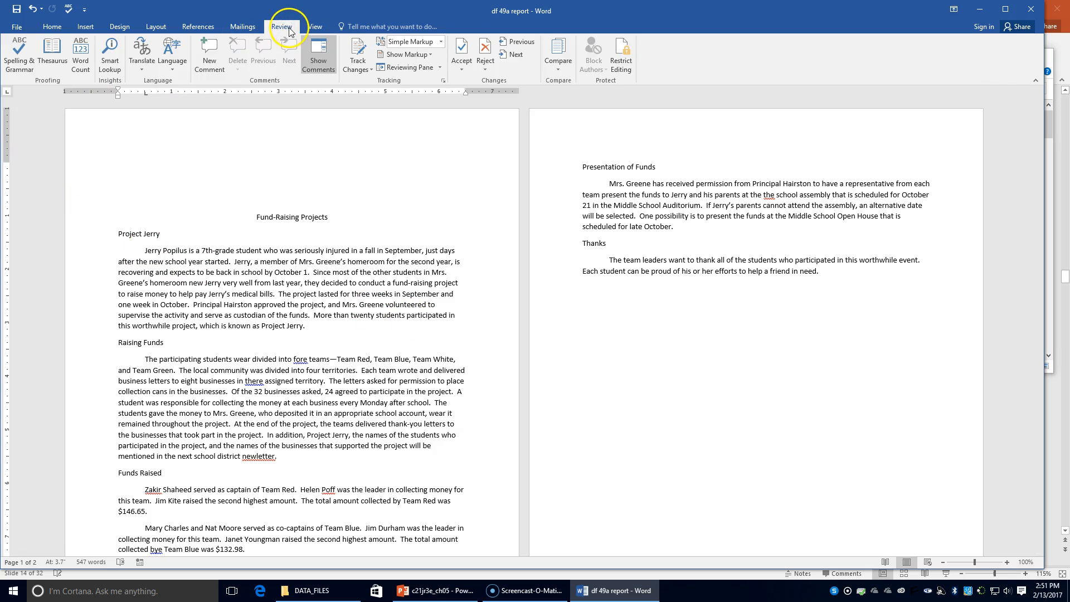
{"action": "left_click", "coordinate": [17, 62]}
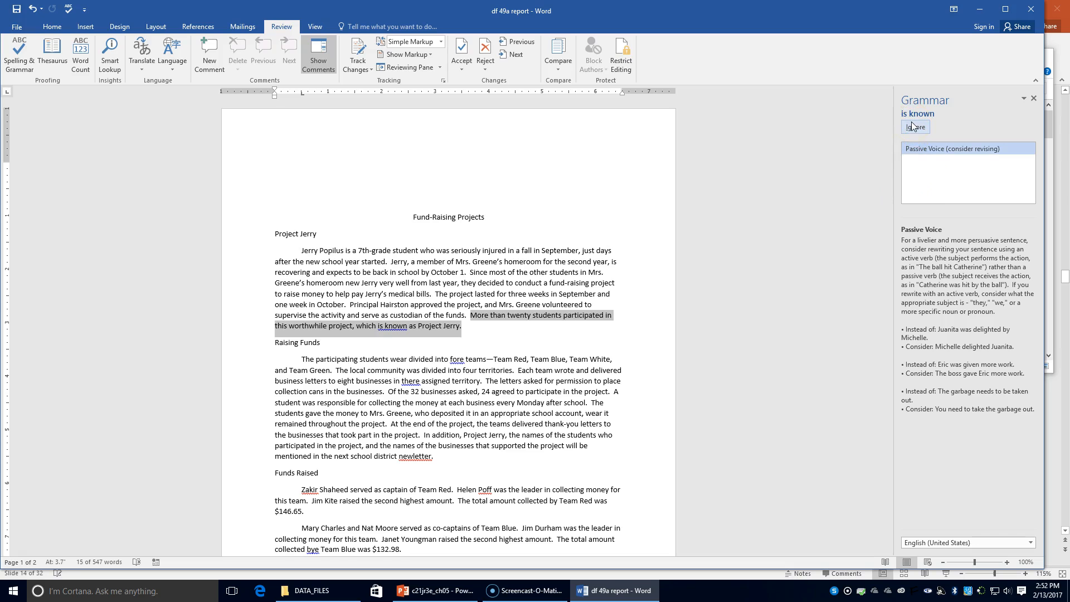
{"action": "left_click", "coordinate": [924, 160]}
{"action": "left_click", "coordinate": [949, 306]}
{"action": "left_click", "coordinate": [916, 128]}
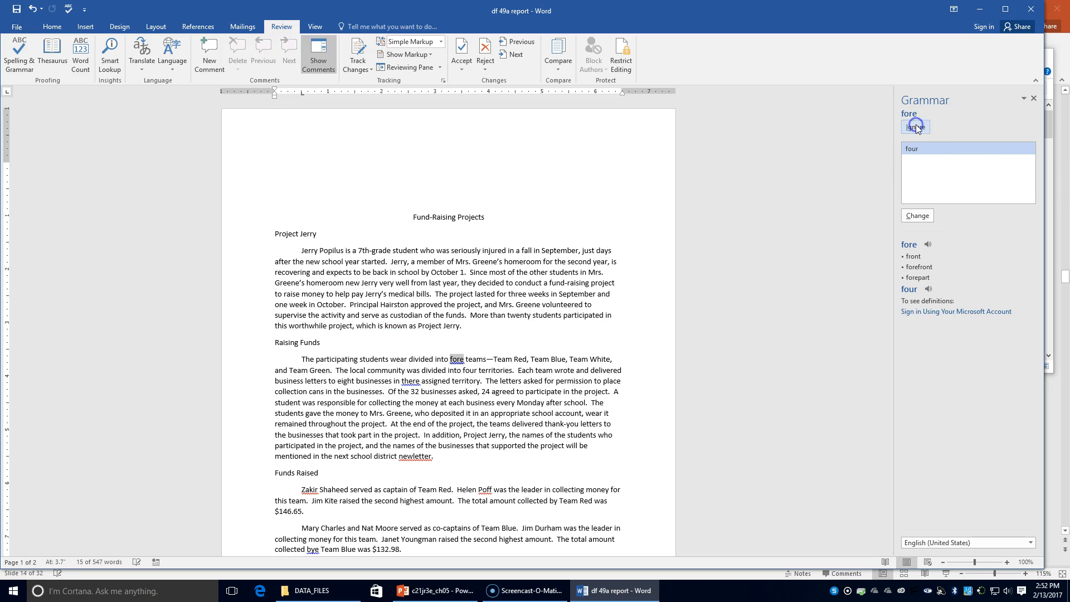
Accept the grammar corrections in the Raising Funds paragraph, changing "fore" to "four" and "there" to "their"
{"action": "left_click", "coordinate": [910, 146]}
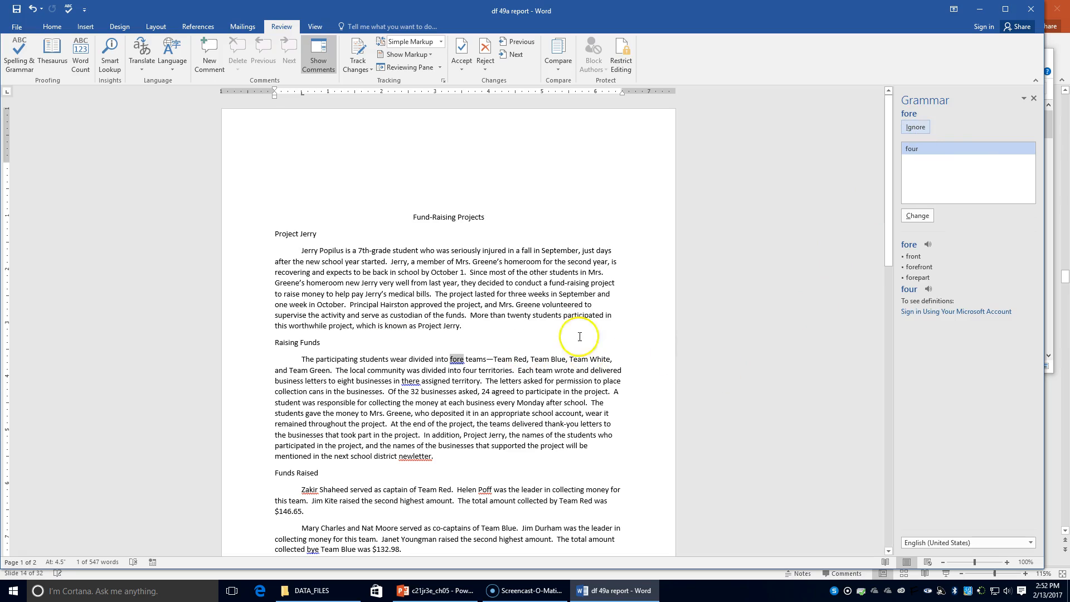
{"action": "left_click", "coordinate": [921, 149]}
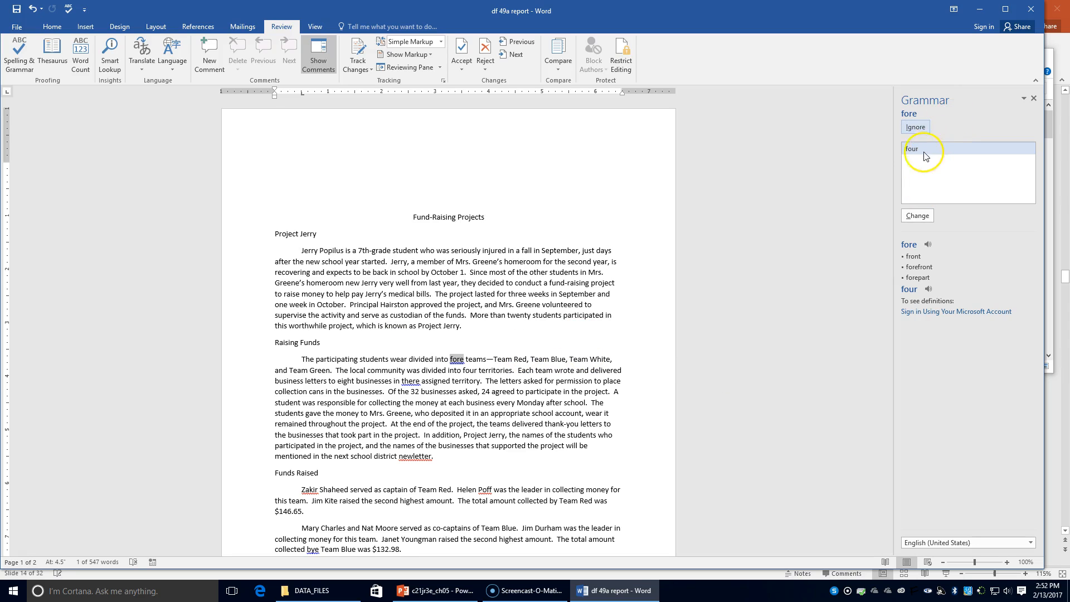
{"action": "left_click", "coordinate": [919, 215]}
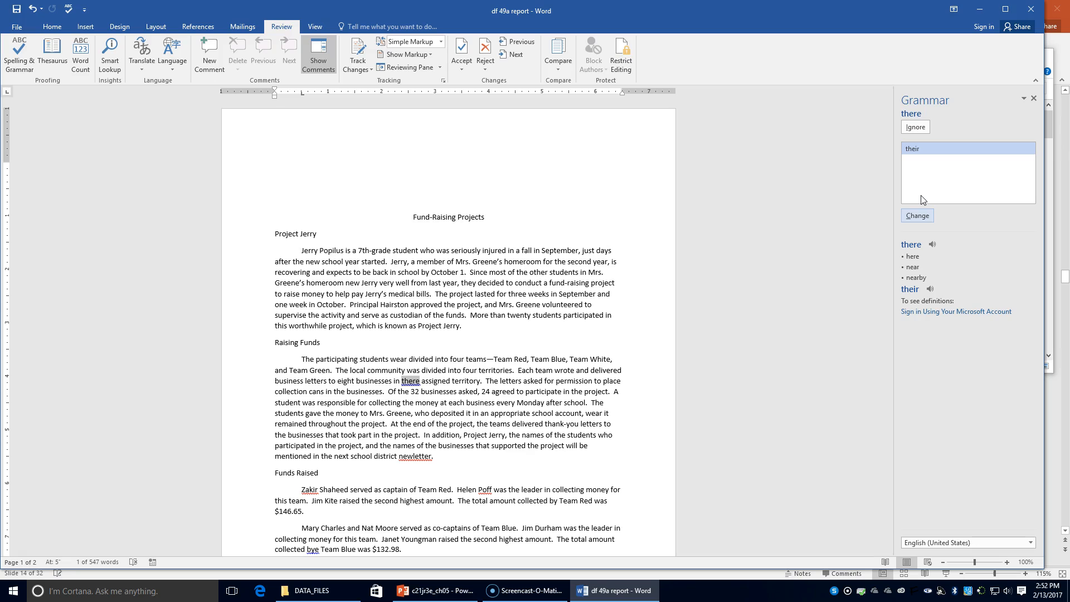
{"action": "left_click", "coordinate": [925, 150]}
{"action": "left_click", "coordinate": [918, 216]}
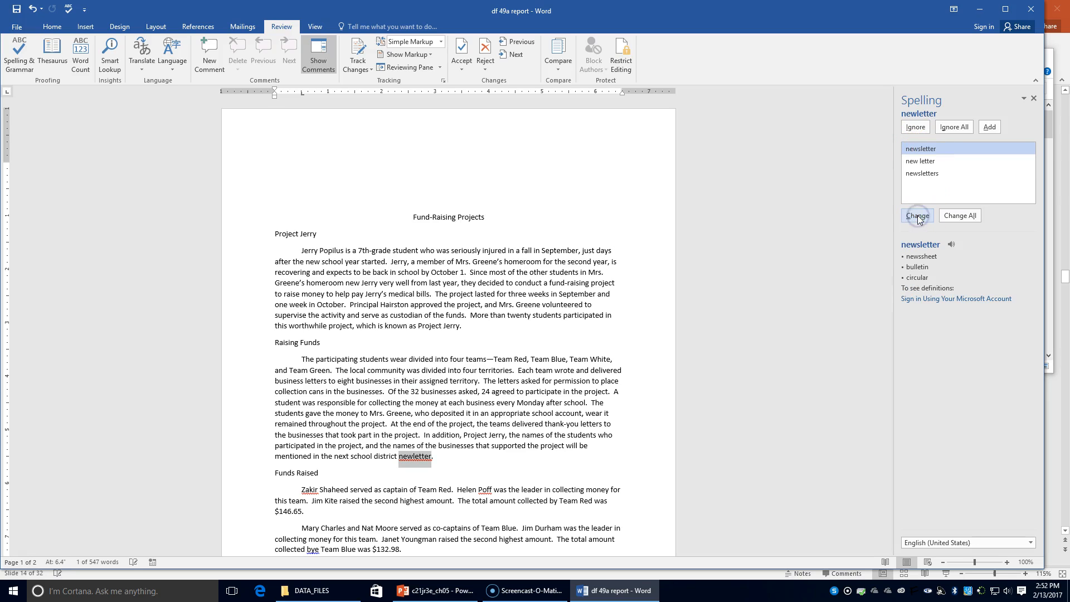
Correct the misspelled "newletter" to the suggested "newsletter" at the end of the Raising Funds paragraph
{"action": "left_click", "coordinate": [918, 214]}
{"action": "left_click", "coordinate": [919, 197]}
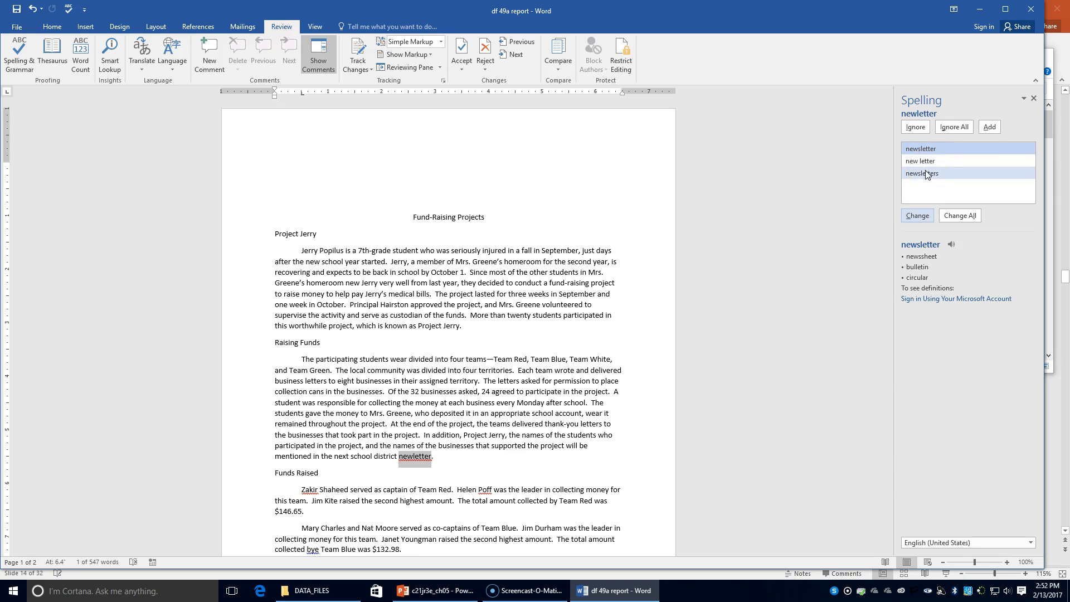
{"action": "left_click", "coordinate": [923, 149]}
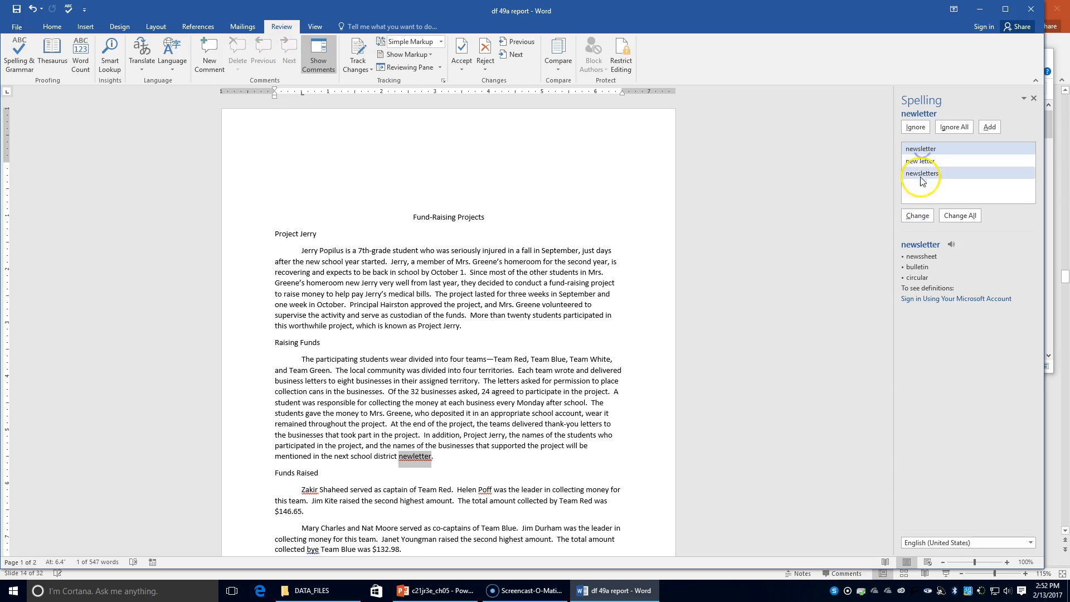
{"action": "left_click", "coordinate": [917, 215]}
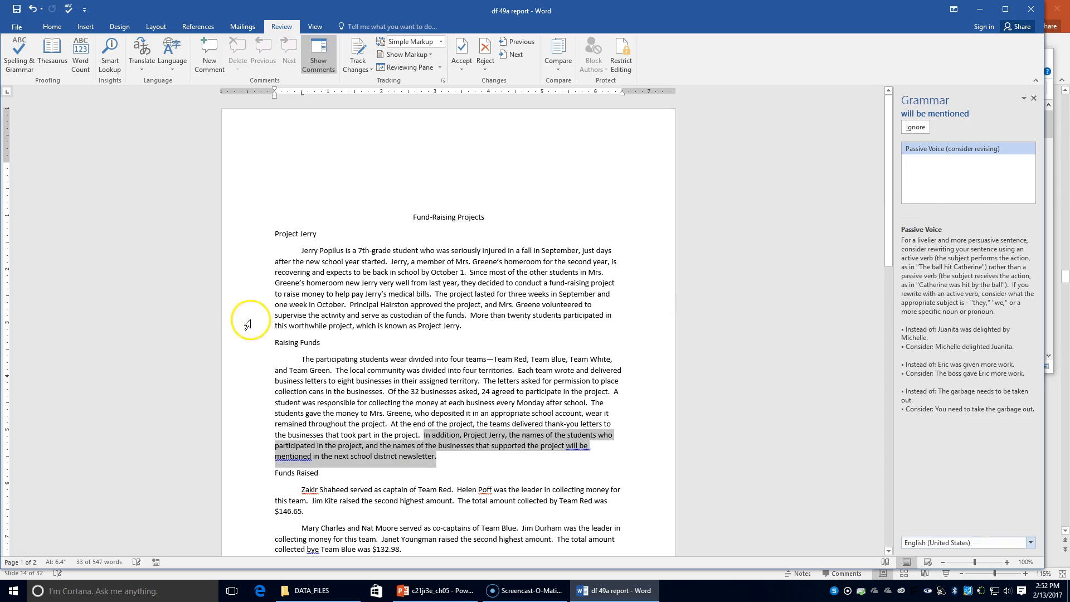
Ignore the passive voice suggestion for "will be mentioned" and the two flagged names in the Team Red paragraph
{"action": "scroll", "coordinate": [403, 383], "scroll_direction": "down", "scroll_amount": 1}
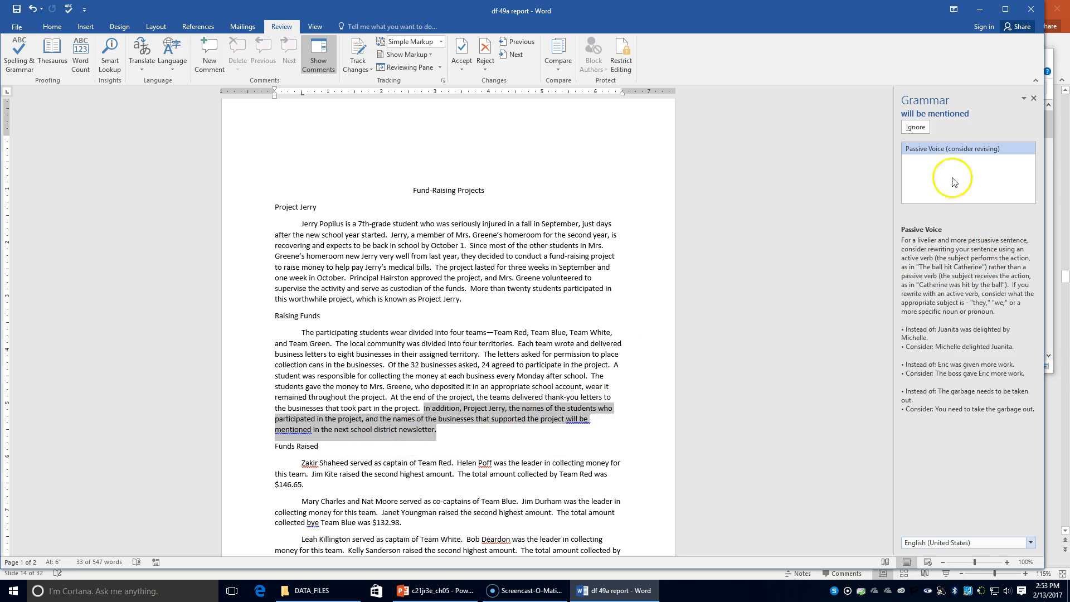
{"action": "left_click", "coordinate": [915, 126]}
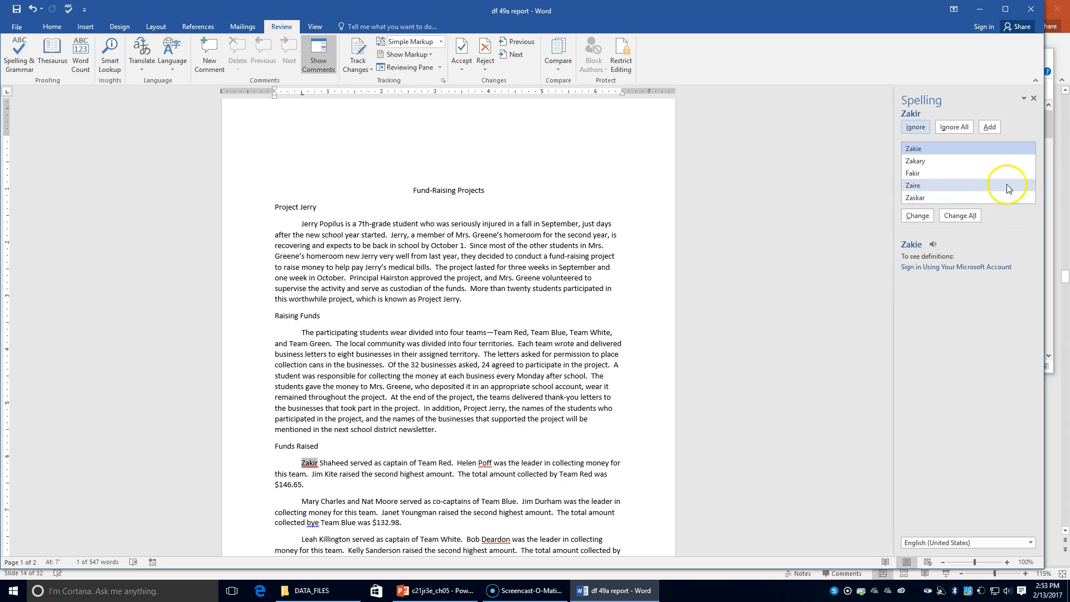
{"action": "left_click", "coordinate": [912, 127]}
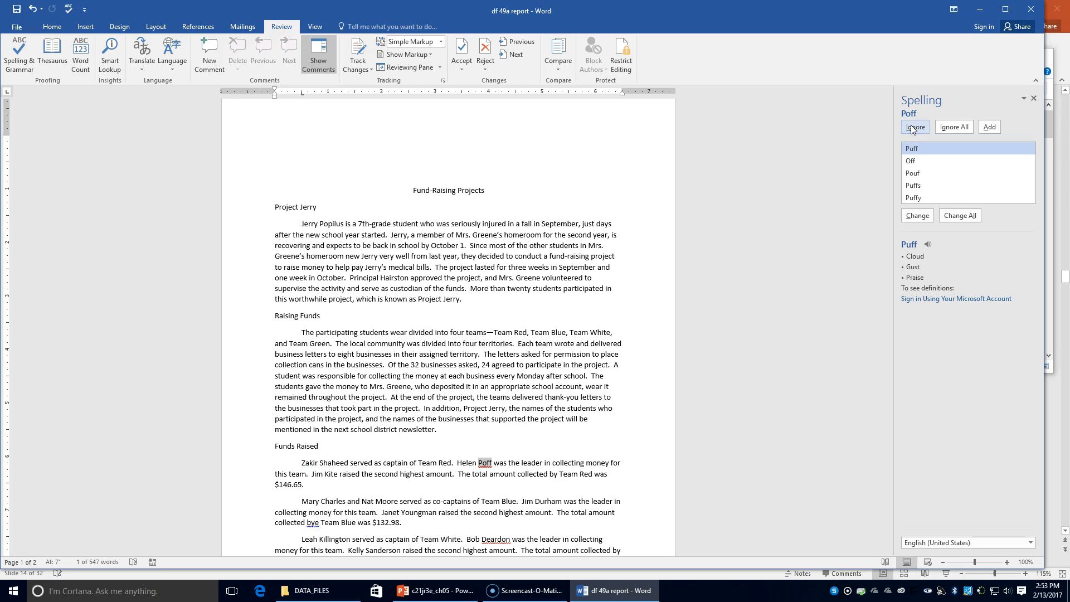
{"action": "left_click", "coordinate": [911, 127]}
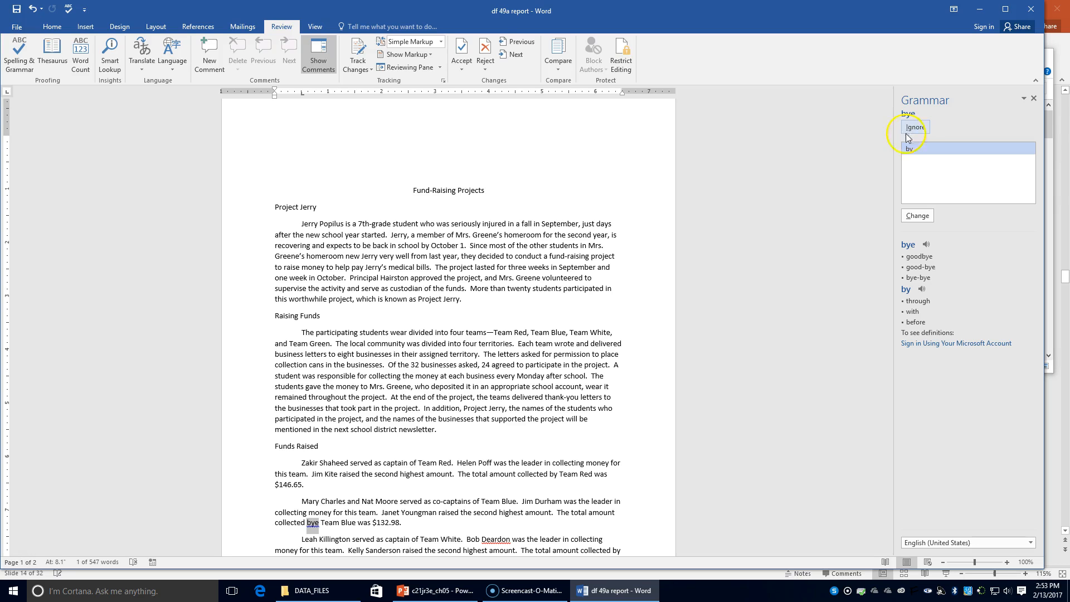
Change "bye" to "by" in the Team Blue paragraph and ignore the flagged surname in the Team White paragraph
{"action": "left_click", "coordinate": [917, 217]}
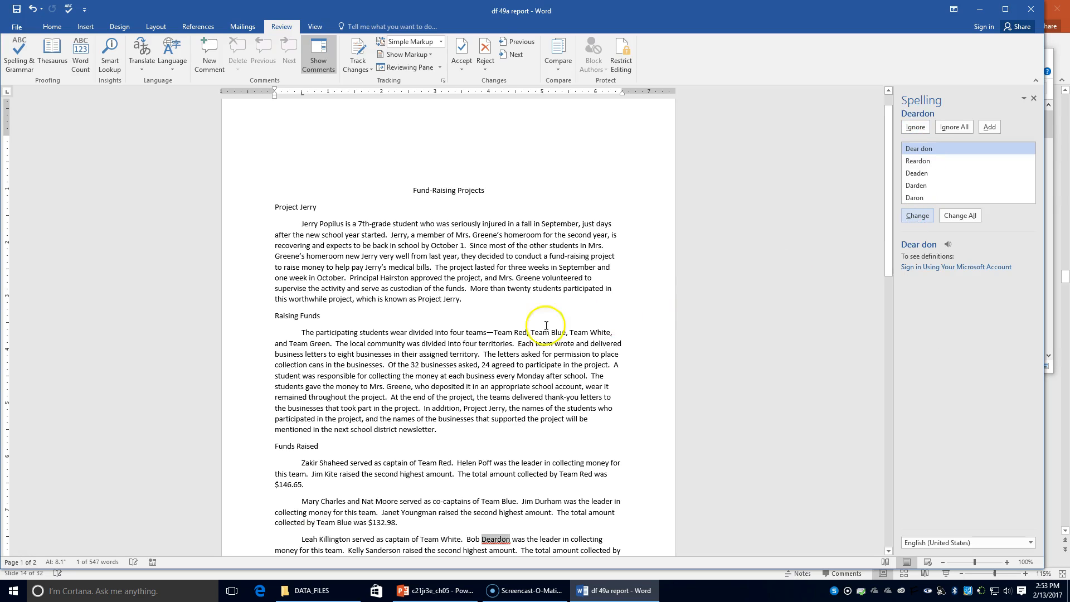
{"action": "scroll", "coordinate": [477, 330], "scroll_direction": "down", "scroll_amount": 4}
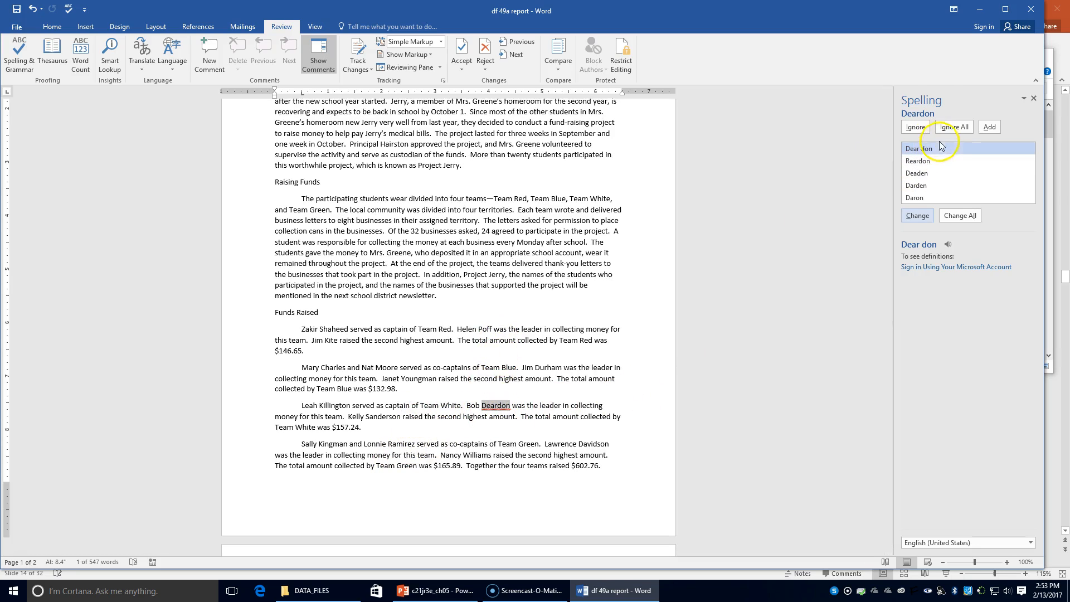
{"action": "left_click", "coordinate": [915, 127]}
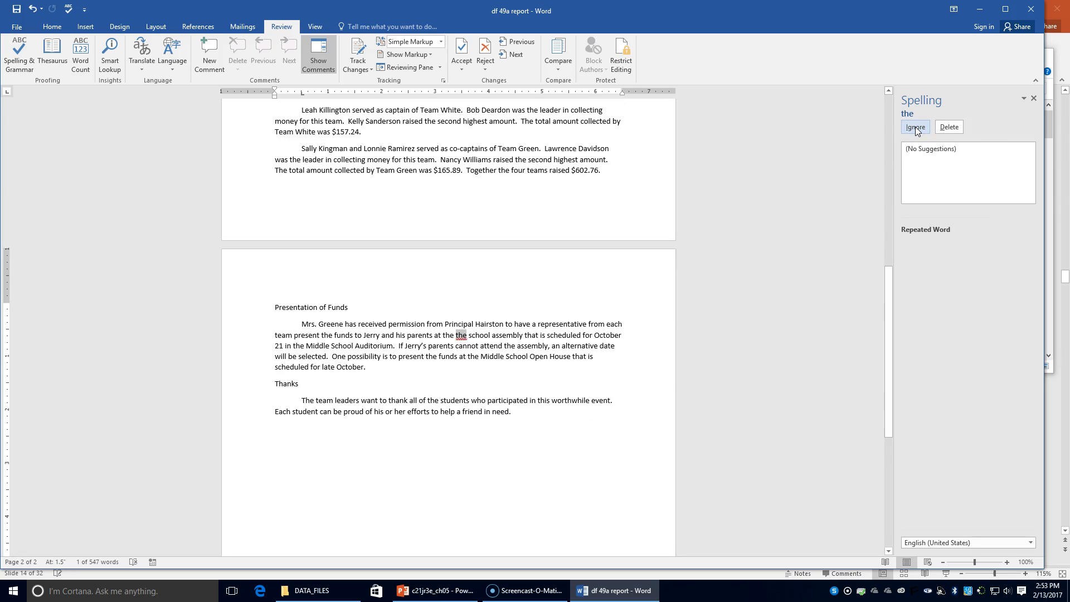
Delete the repeated "the" under Presentation of Funds, and finish the check by ignoring the passive voice suggestion for "is scheduled"
{"action": "left_click", "coordinate": [959, 127]}
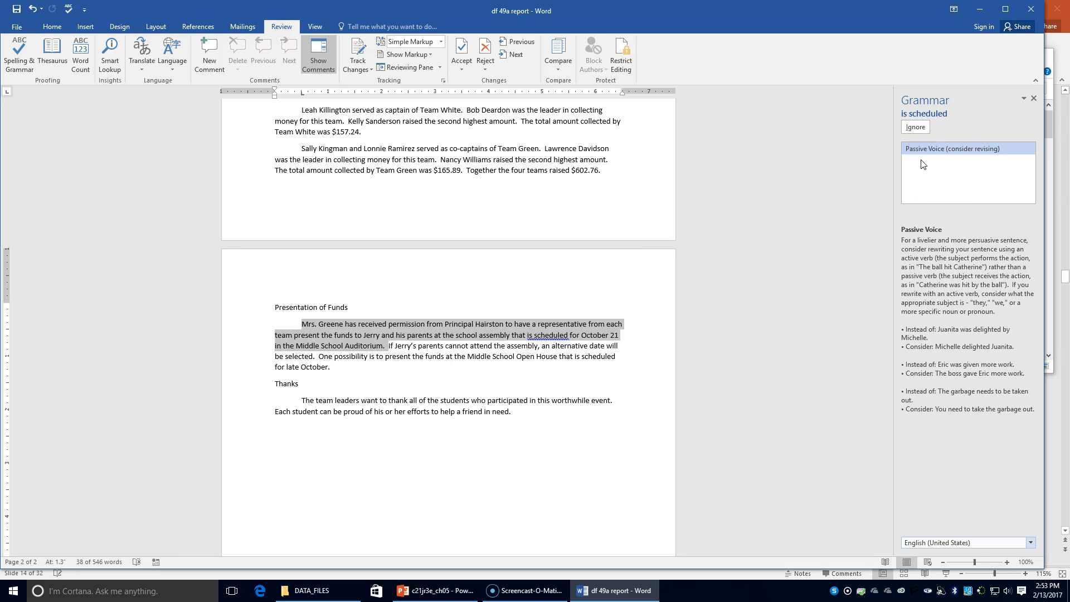
{"action": "left_click", "coordinate": [907, 127]}
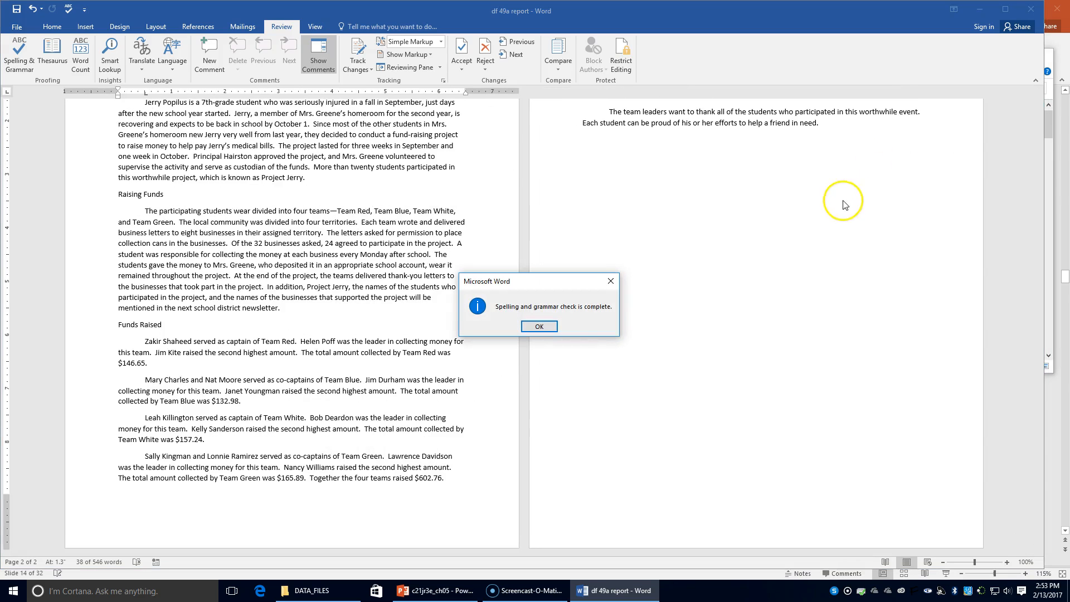
{"action": "left_click", "coordinate": [539, 329]}
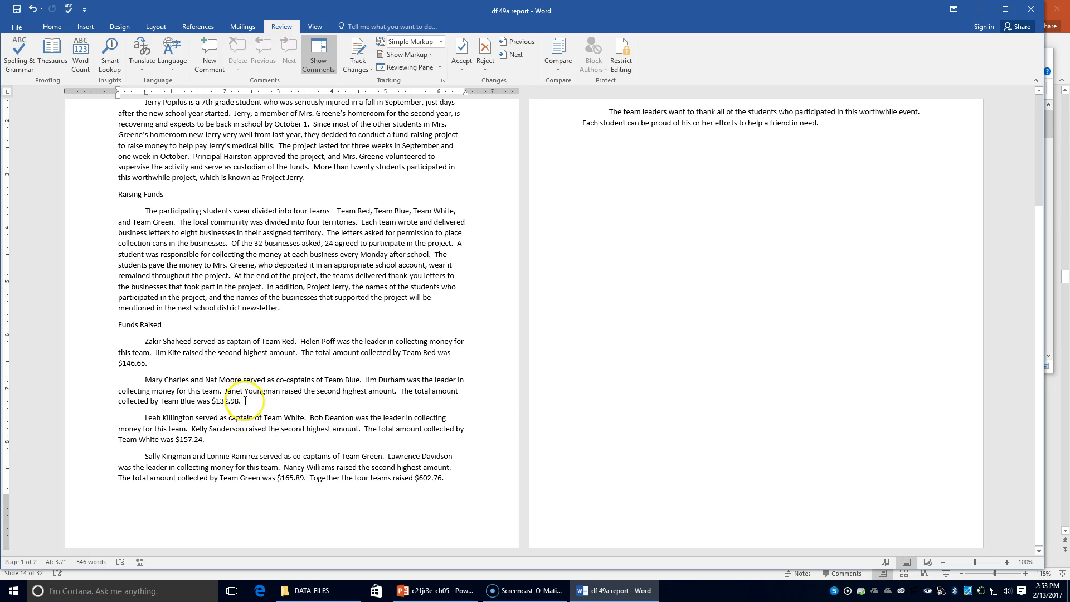
Review the corrected report, then start saving a copy of it in the Chapter 5 folder of KEYBOARDING8
{"action": "scroll", "coordinate": [518, 418], "scroll_direction": "up", "scroll_amount": 3}
{"action": "scroll", "coordinate": [524, 417], "scroll_direction": "down", "scroll_amount": 1}
{"action": "scroll", "coordinate": [526, 416], "scroll_direction": "down", "scroll_amount": 1}
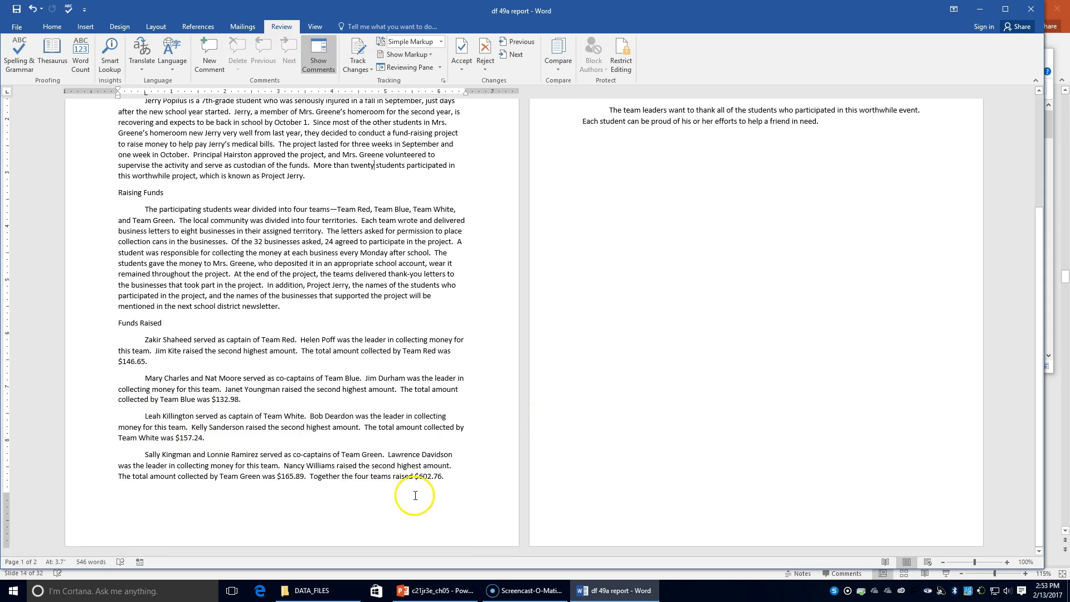
{"action": "scroll", "coordinate": [415, 524], "scroll_direction": "up", "scroll_amount": 2}
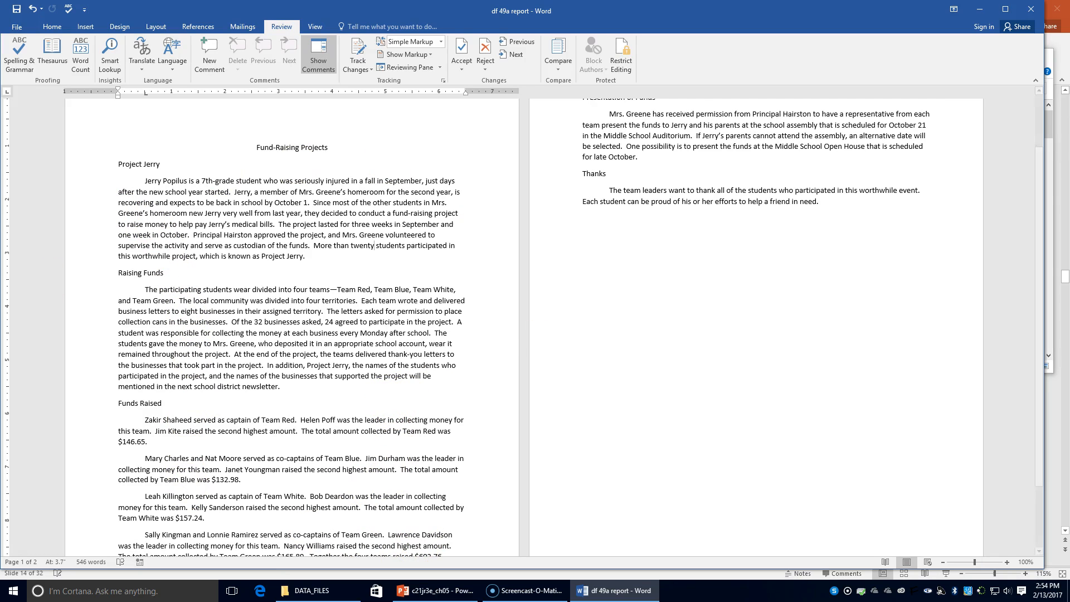
{"action": "left_click", "coordinate": [17, 27]}
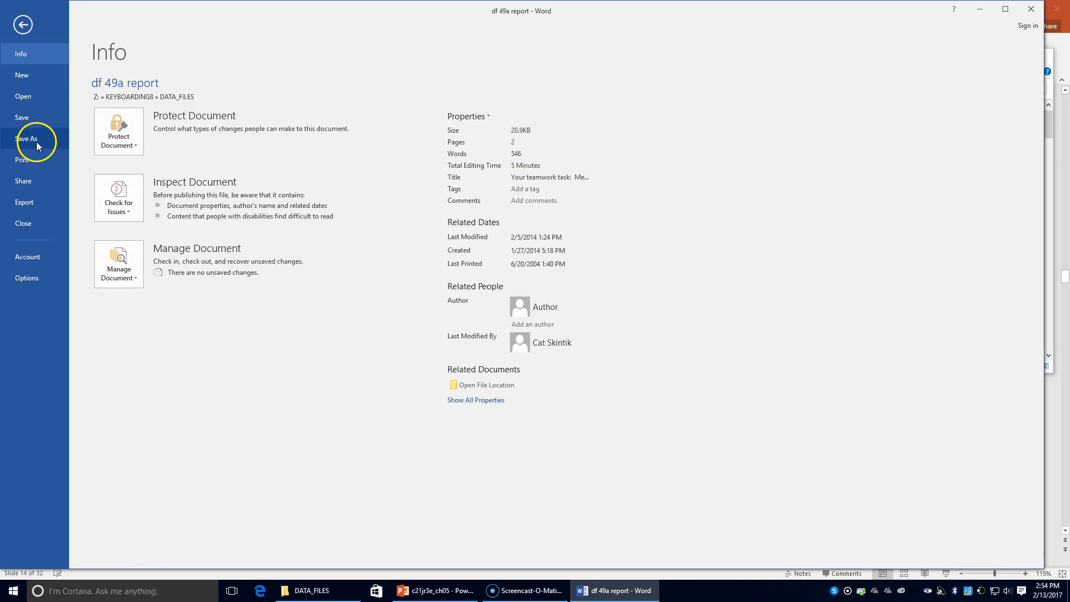
{"action": "left_click", "coordinate": [36, 139]}
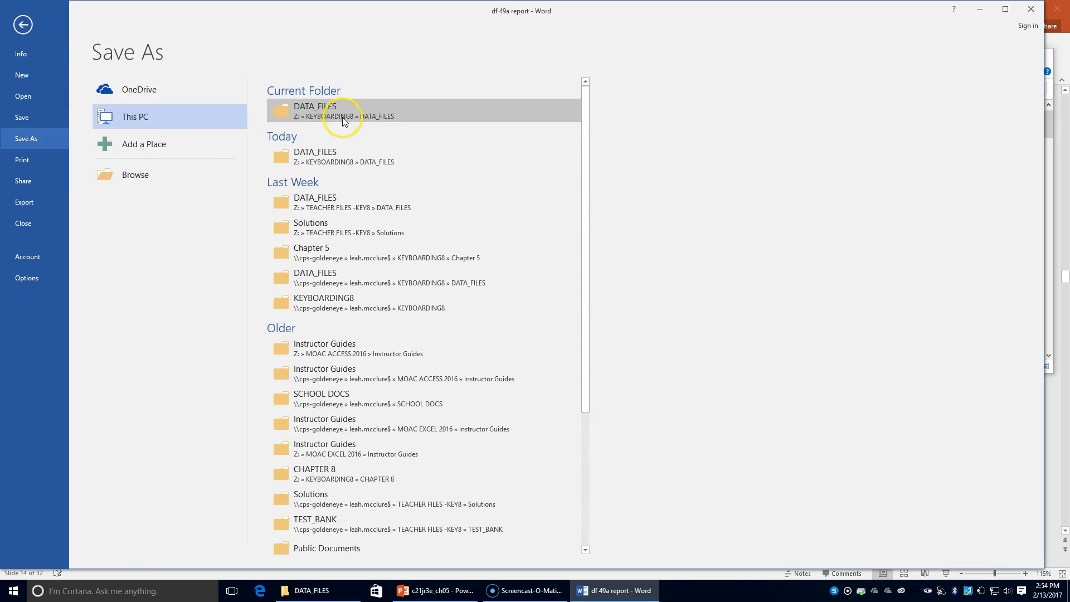
{"action": "left_click", "coordinate": [190, 175]}
{"action": "left_click", "coordinate": [250, 26]}
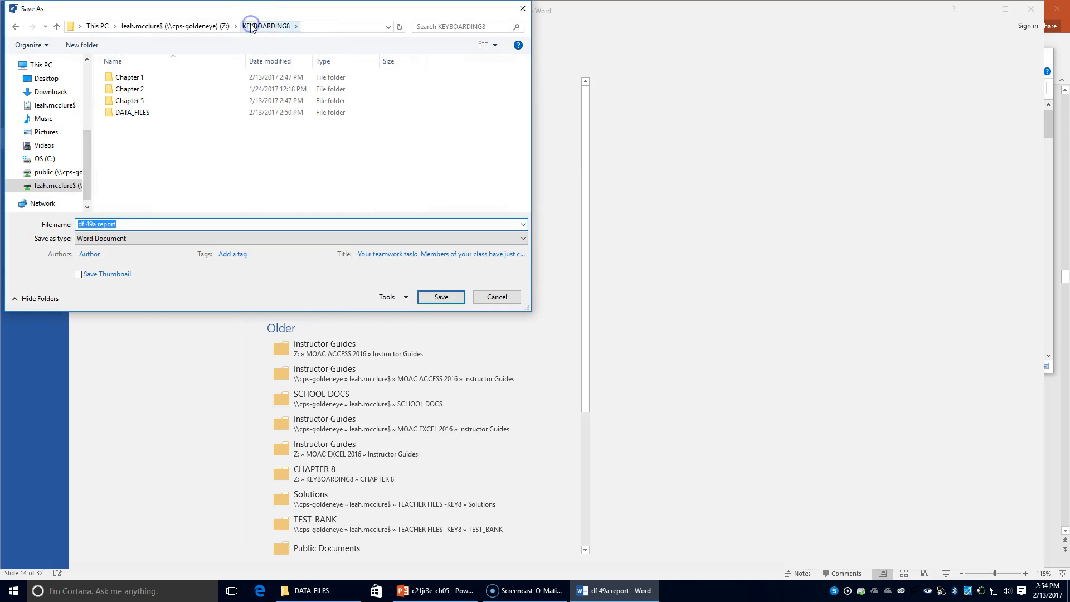
{"action": "double_click", "coordinate": [127, 102]}
Name the copy "49a spell" and save it
{"action": "left_click", "coordinate": [87, 224]}
{"action": "left_click_drag", "start_coordinate": [87, 224], "coordinate": [64, 222]}
{"action": "key", "text": "BackSpace"}
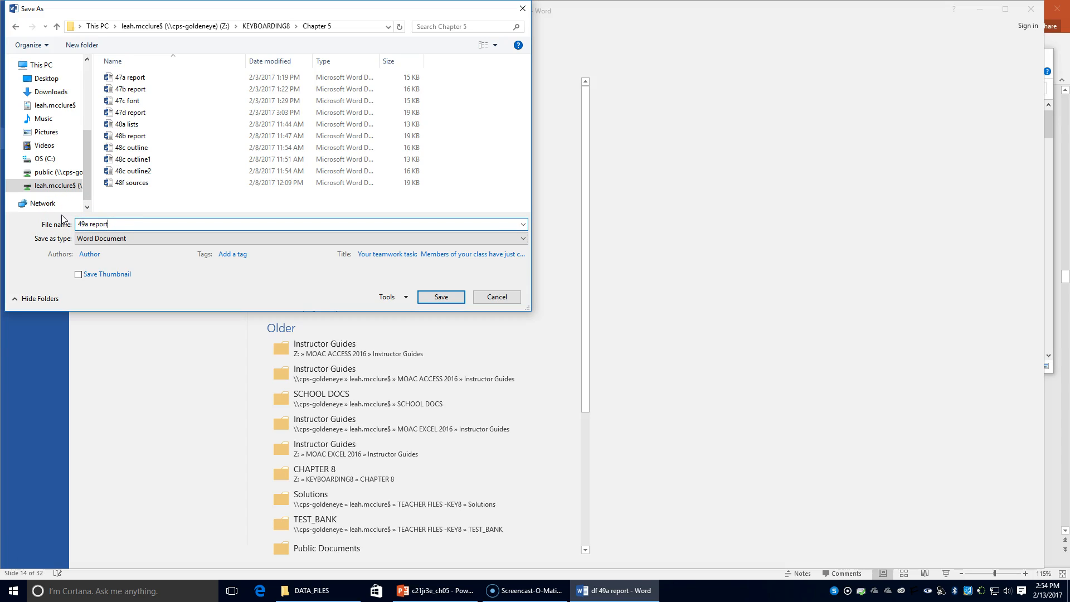
{"action": "key", "text": "BackSpace"}
{"action": "key", "text": "BackSpace"}
{"action": "key", "text": "BackSpace"}
{"action": "key", "text": "BackSpace"}
{"action": "key", "text": "BackSpace"}
{"action": "type", "text": "d"}
{"action": "key", "text": "BackSpace"}
{"action": "type", "text": "spe"}
{"action": "key", "text": "Return"}
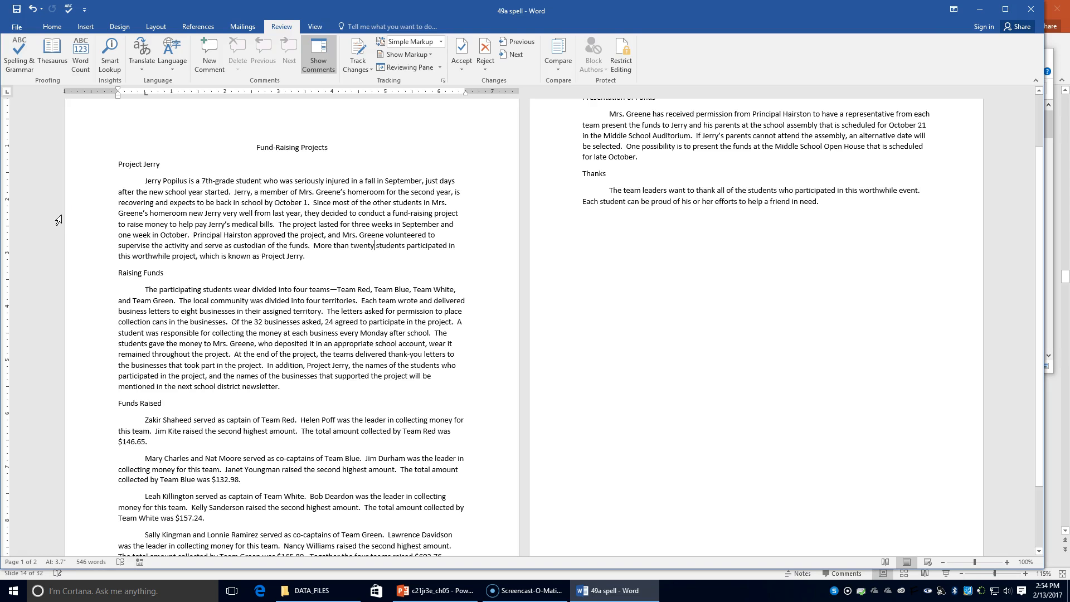
Close the report and the DATA_FILES window, and go to the Page Numbering/Different First Page slide in the PowerPoint presentation
{"action": "left_click", "coordinate": [1031, 9]}
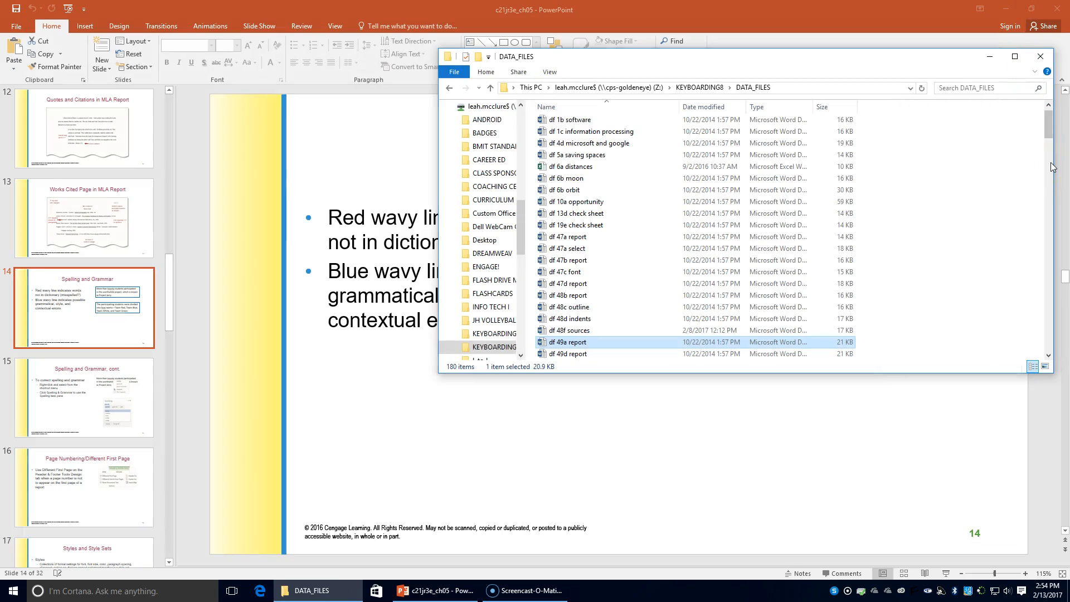
{"action": "left_click", "coordinate": [1039, 56]}
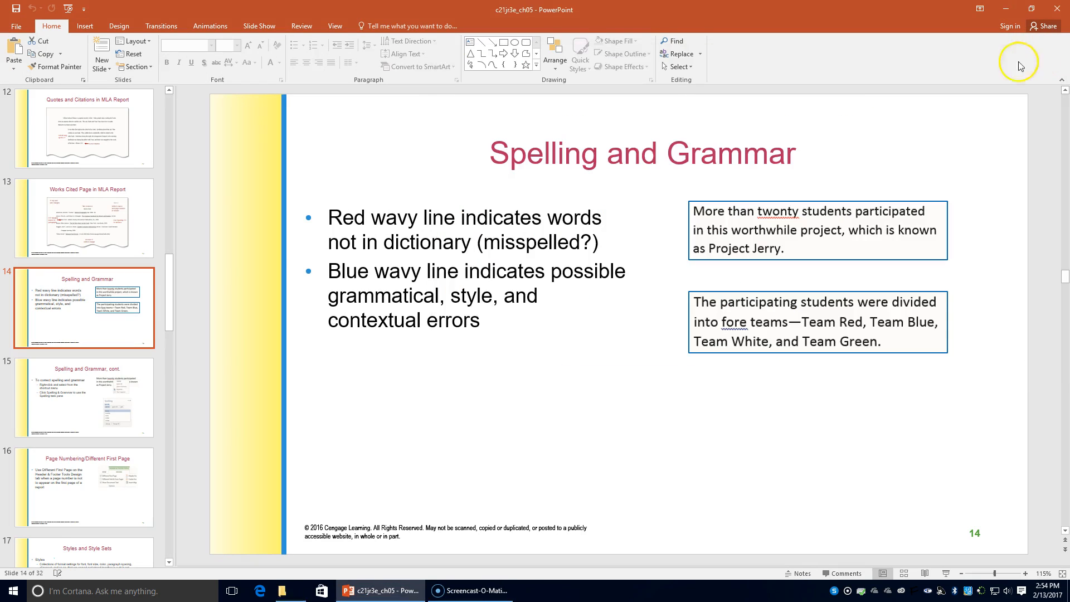
{"action": "left_click", "coordinate": [102, 428]}
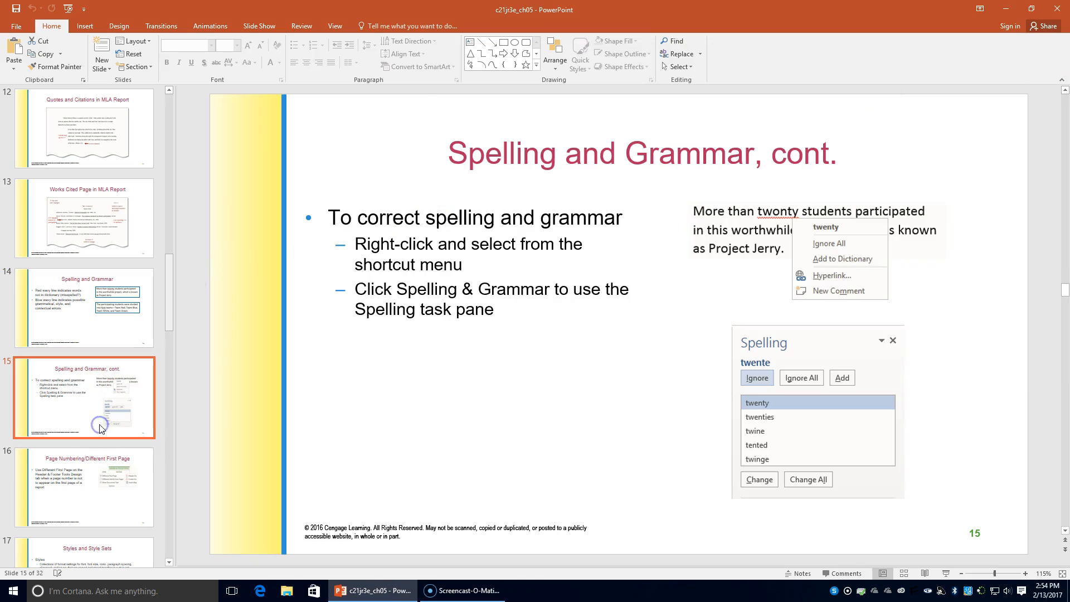
{"action": "left_click", "coordinate": [101, 468]}
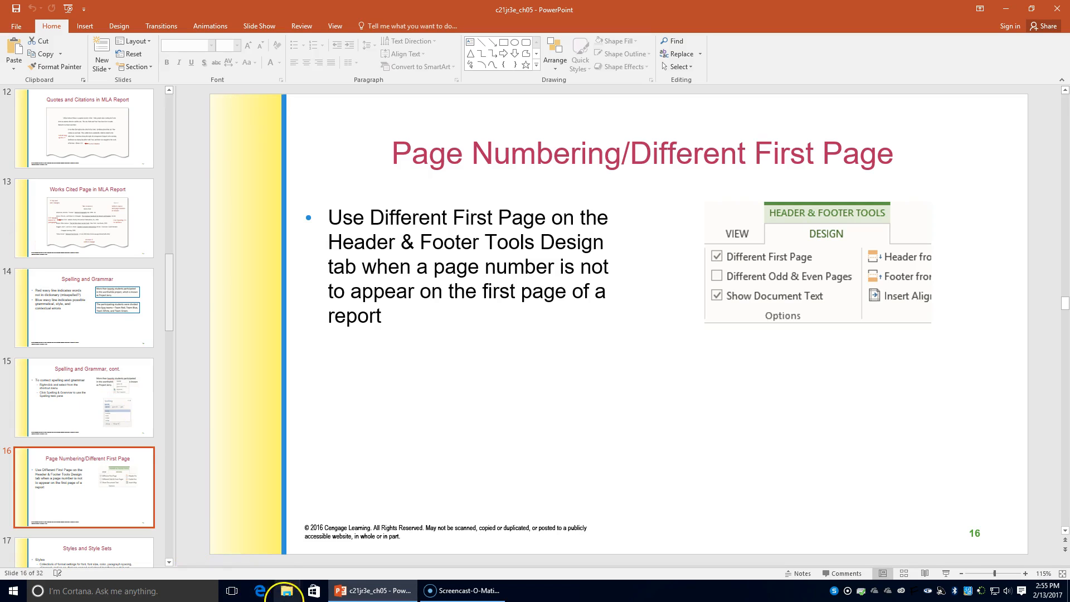
Open the 49a spell document from the Chapter 5 folder of KEYBOARDING8 in File Explorer
{"action": "left_click", "coordinate": [288, 591]}
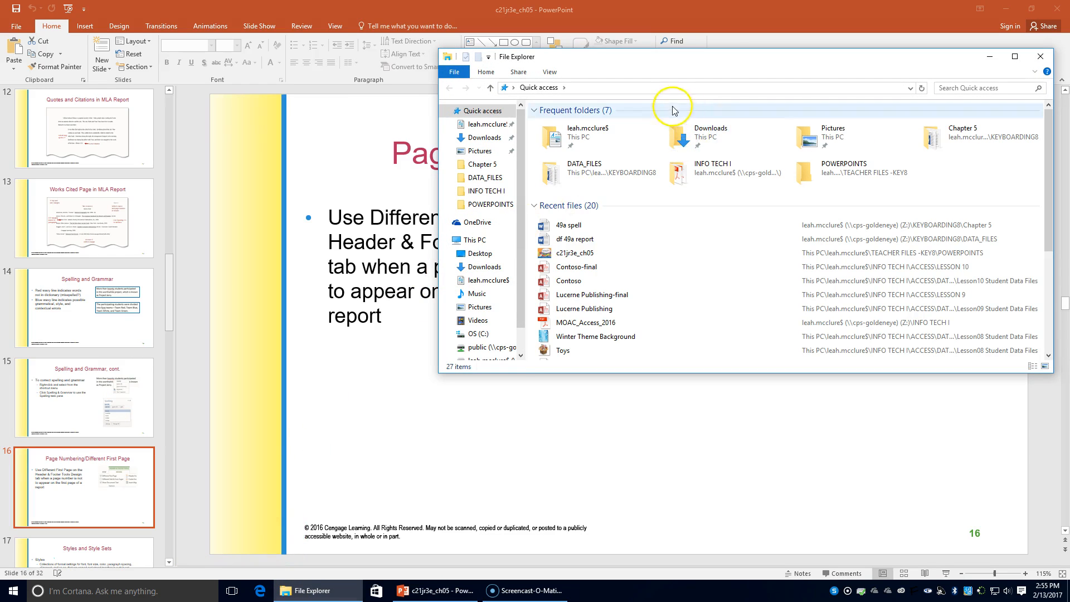
{"action": "double_click", "coordinate": [590, 144]}
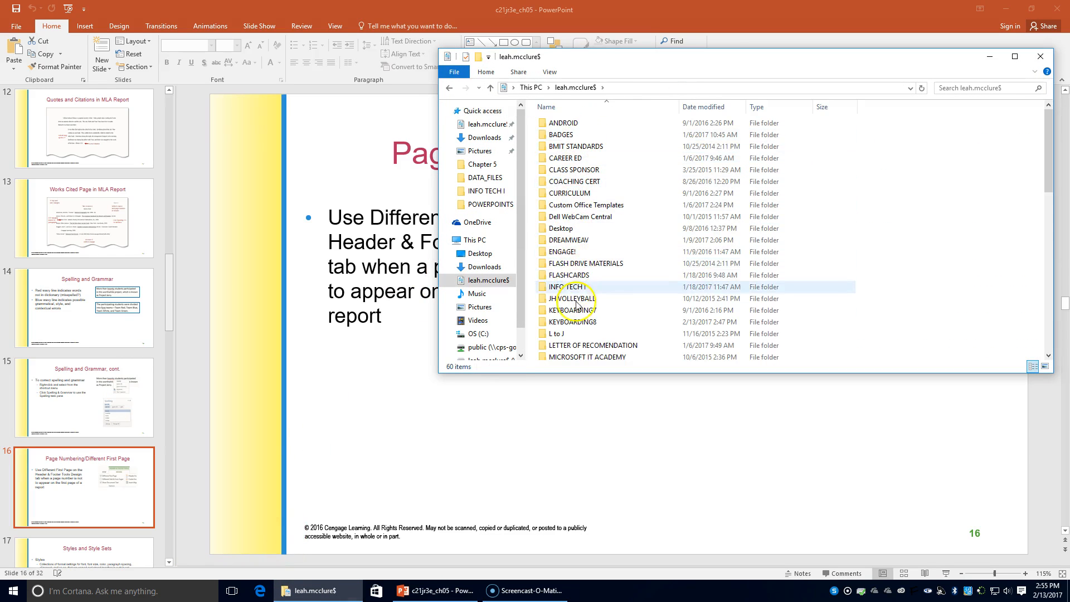
{"action": "double_click", "coordinate": [577, 321]}
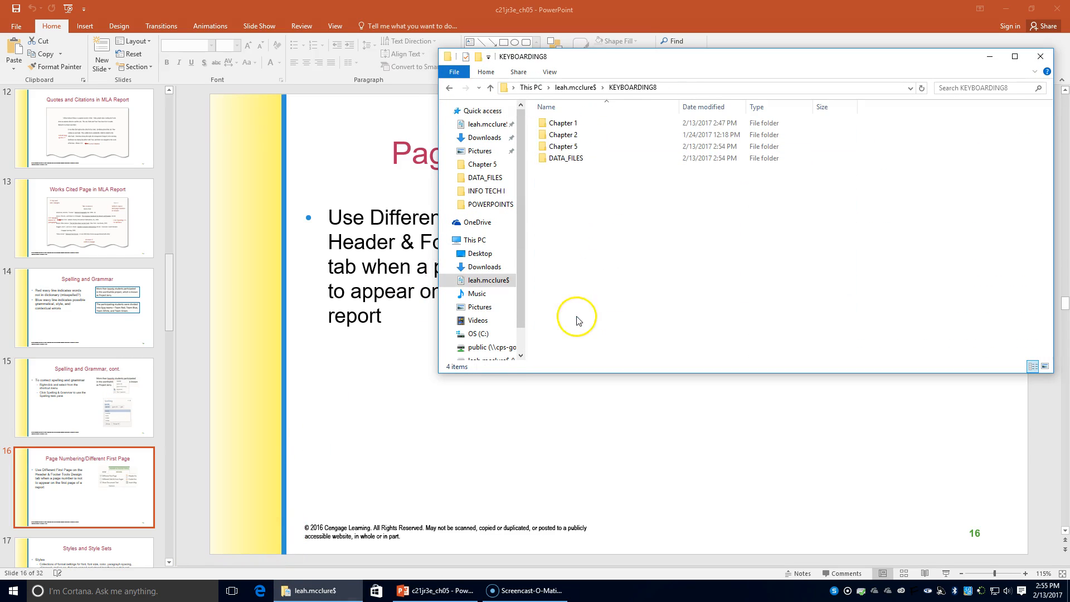
{"action": "double_click", "coordinate": [569, 159]}
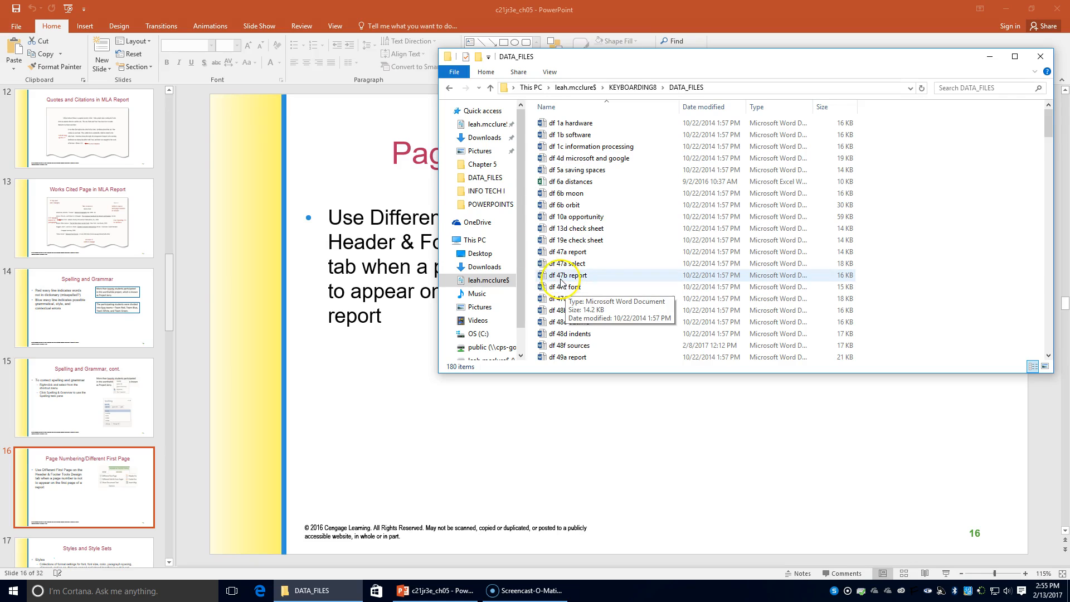
{"action": "left_click", "coordinate": [651, 89]}
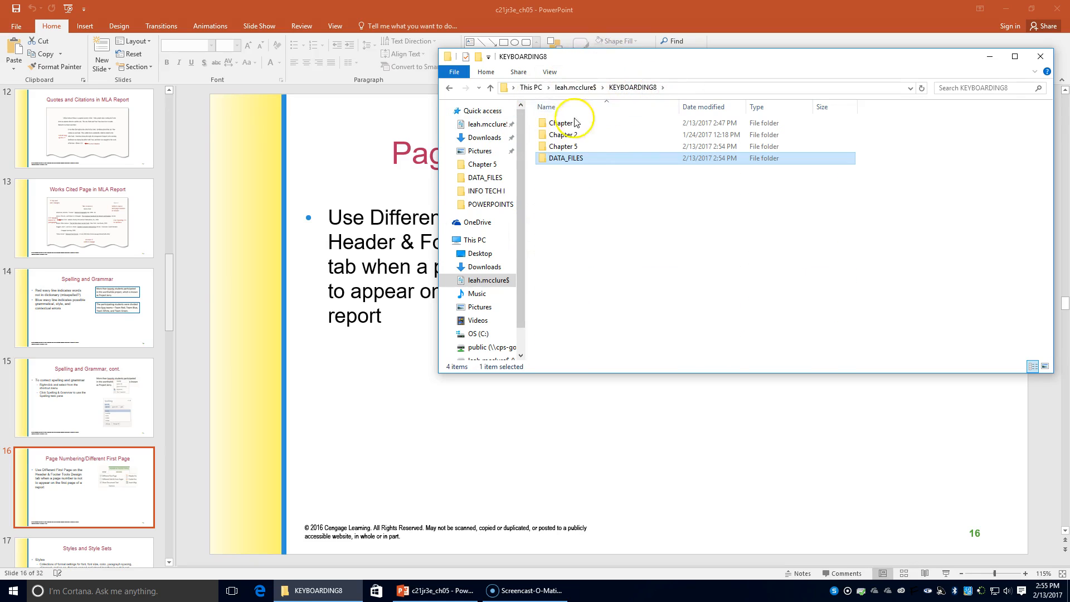
{"action": "double_click", "coordinate": [563, 147]}
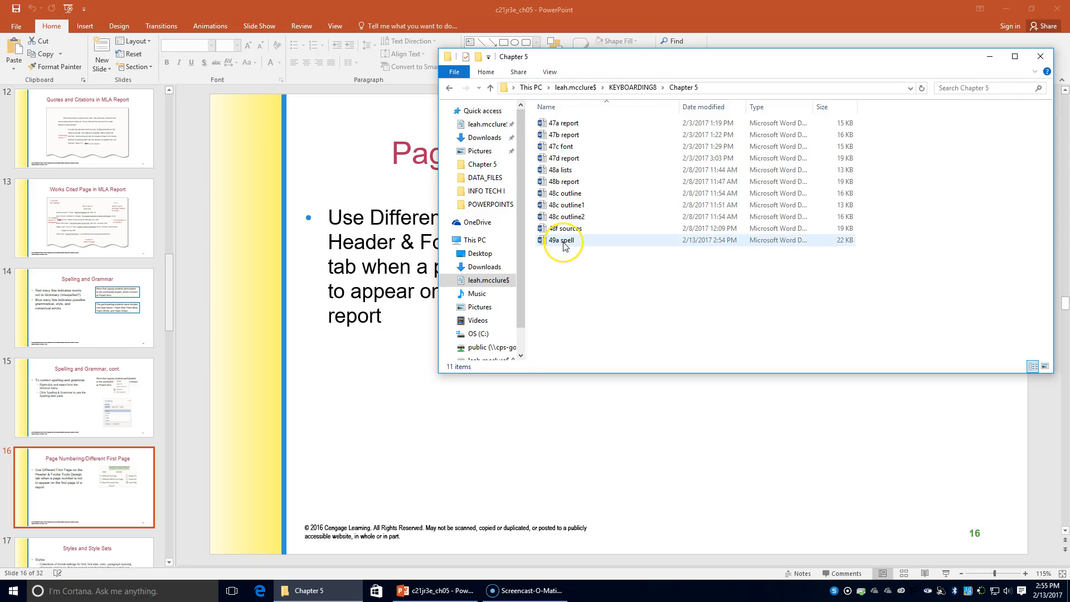
{"action": "double_click", "coordinate": [564, 240]}
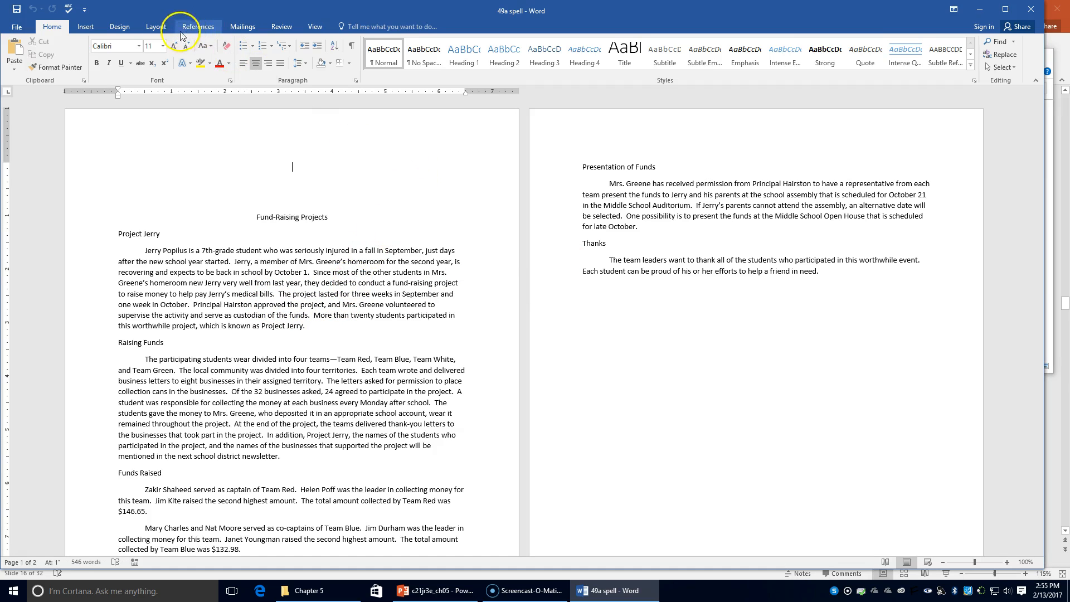
Add Plain Number 2 page numbers at the bottom of the pages and omit the first page's number with Different First Page
{"action": "left_click", "coordinate": [81, 29]}
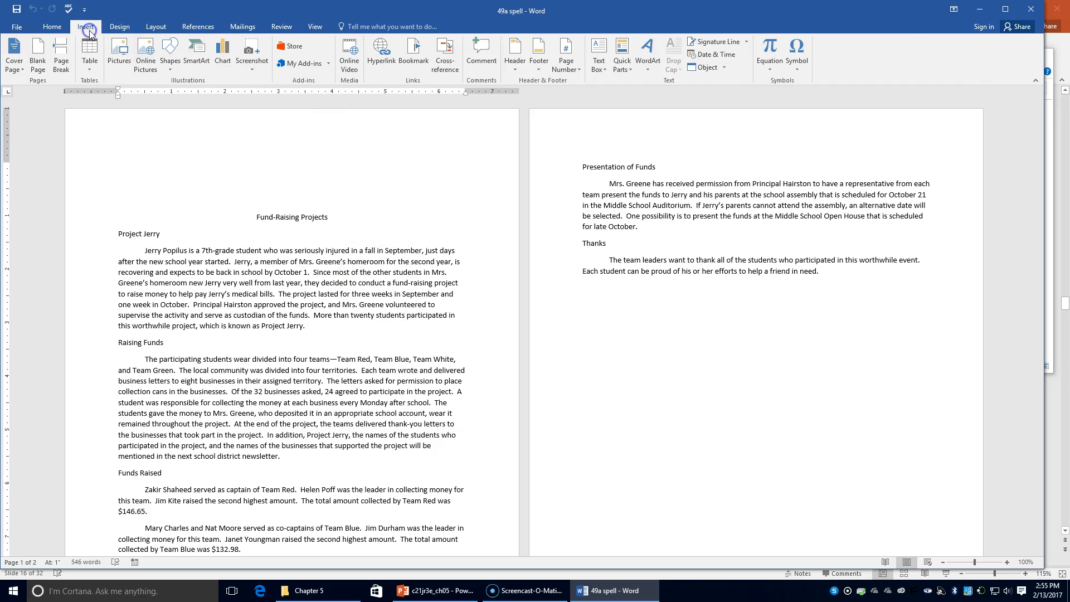
{"action": "left_click", "coordinate": [574, 67]}
{"action": "left_click", "coordinate": [578, 94]}
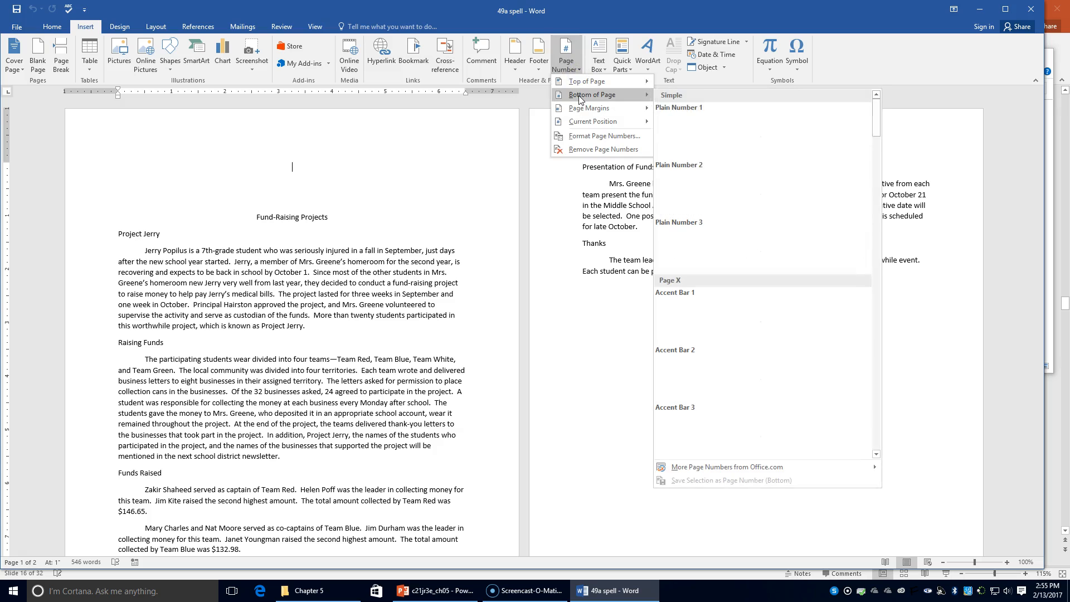
{"action": "left_click", "coordinate": [702, 180]}
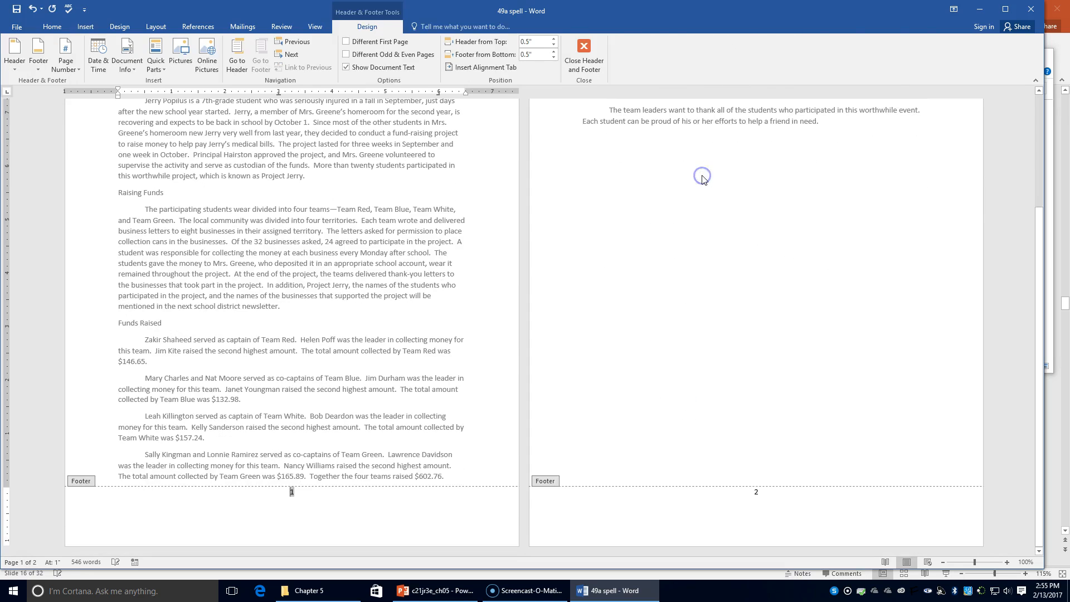
{"action": "left_click", "coordinate": [346, 300]}
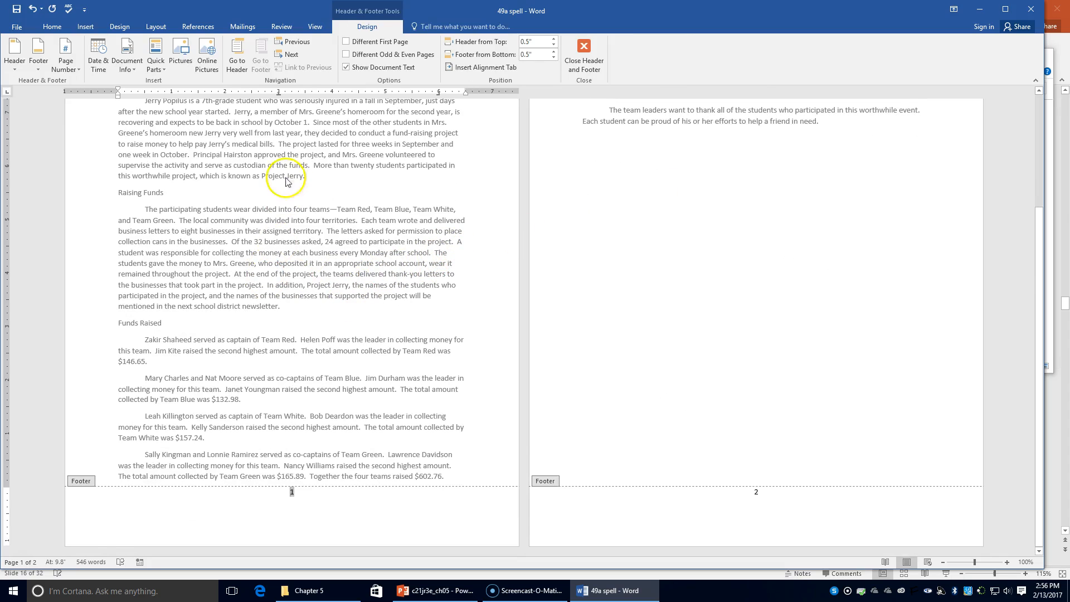
{"action": "left_click", "coordinate": [346, 42]}
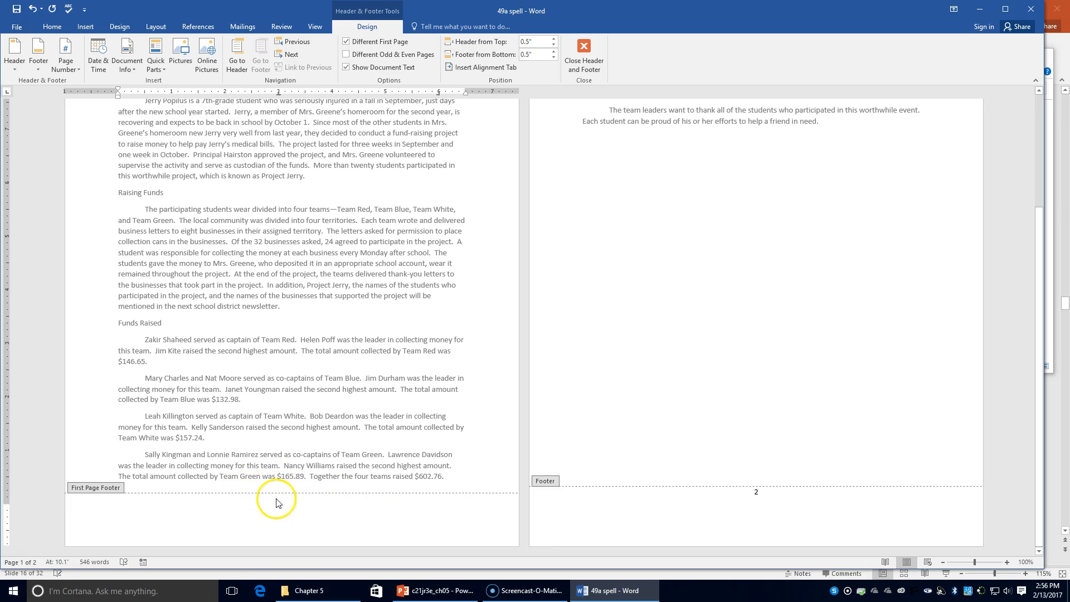
Save the page-numbered report as "49b page" in the Chapter 5 folder
{"action": "left_click", "coordinate": [29, 33]}
{"action": "left_click", "coordinate": [37, 139]}
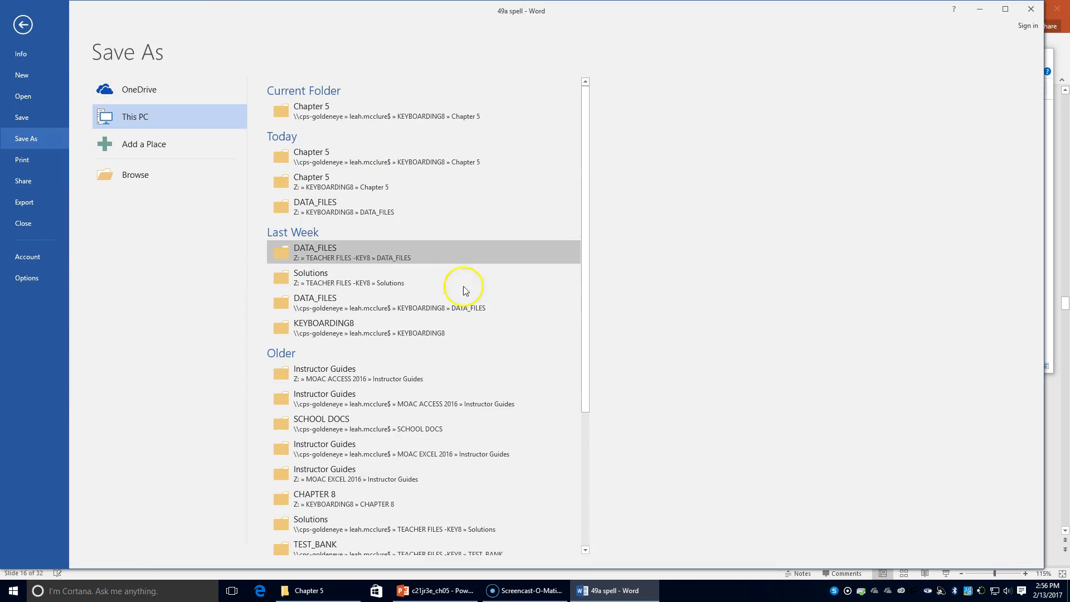
{"action": "left_click", "coordinate": [310, 115]}
{"action": "left_click", "coordinate": [311, 112]}
{"action": "left_click", "coordinate": [91, 223]}
{"action": "left_click", "coordinate": [78, 223]}
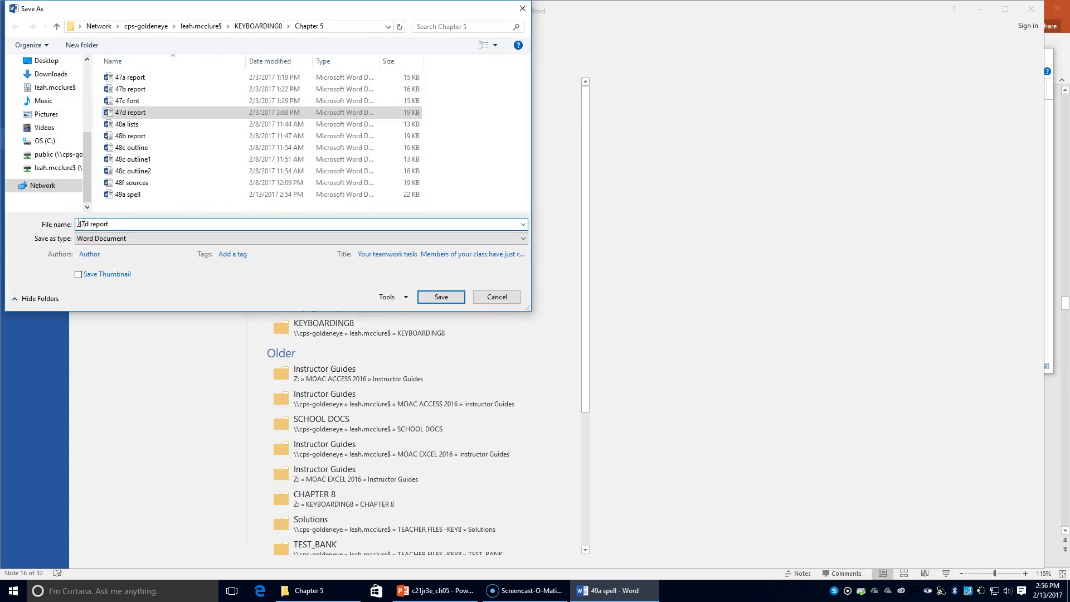
{"action": "left_click_drag", "start_coordinate": [78, 222], "coordinate": [85, 223]}
{"action": "type", "text": "49"}
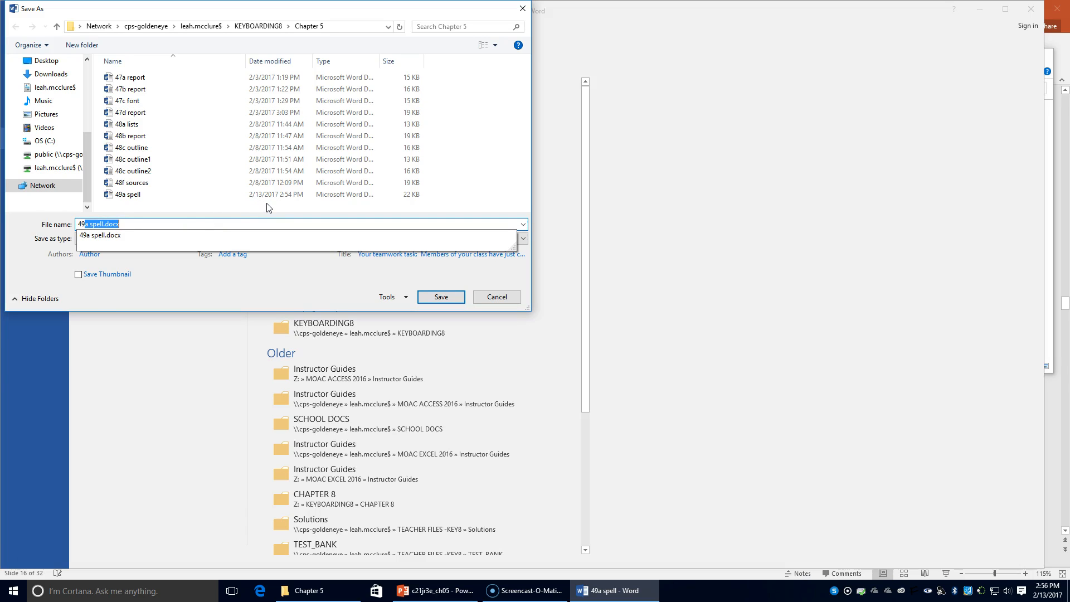
{"action": "type", "text": "b page"}
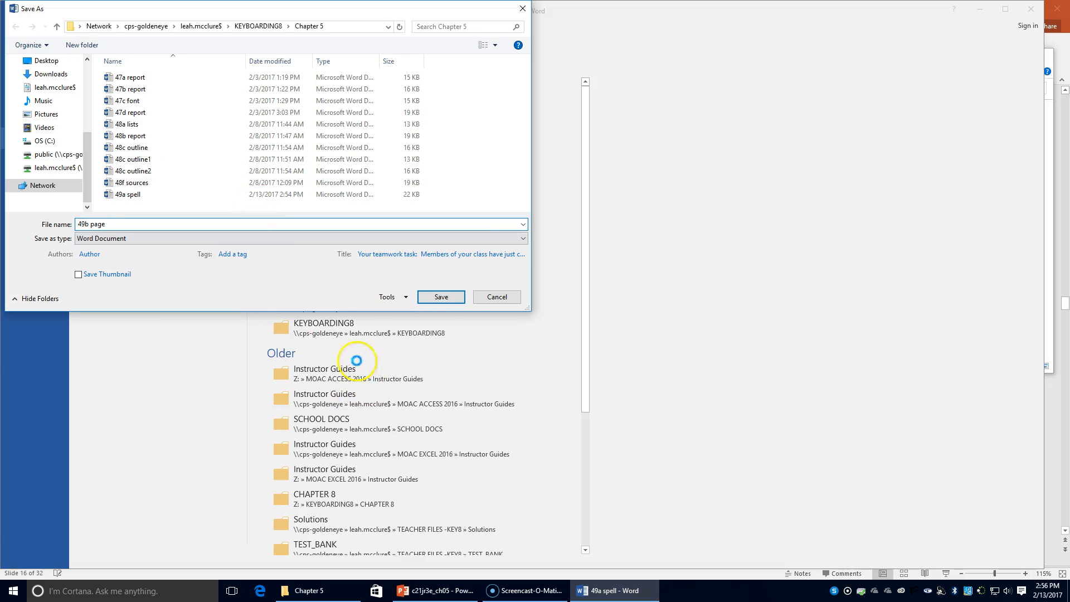
{"action": "left_click", "coordinate": [443, 297]}
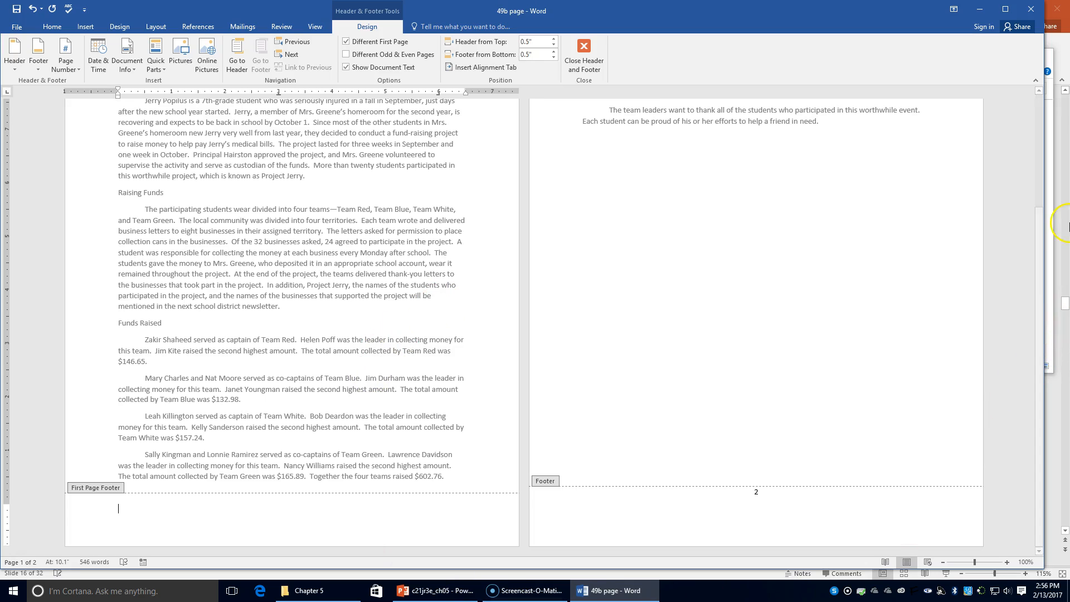
Close the report and the Chapter 5 window, and show the Styles and Style Sets slide in the PowerPoint presentation
{"action": "left_click", "coordinate": [1032, 9]}
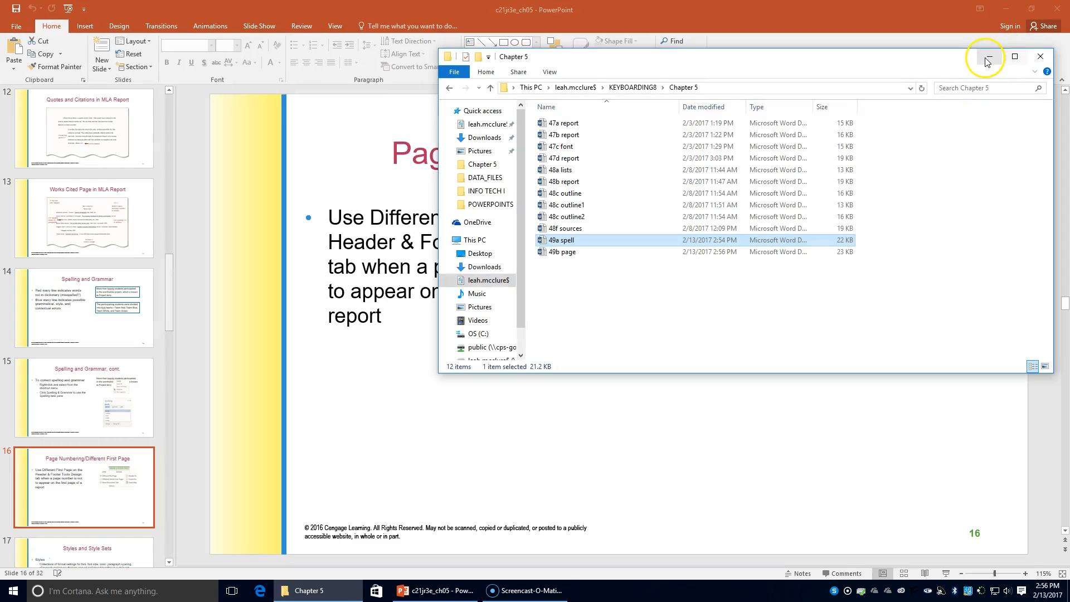
{"action": "left_click", "coordinate": [1041, 57]}
{"action": "scroll", "coordinate": [101, 473], "scroll_direction": "down", "scroll_amount": 2}
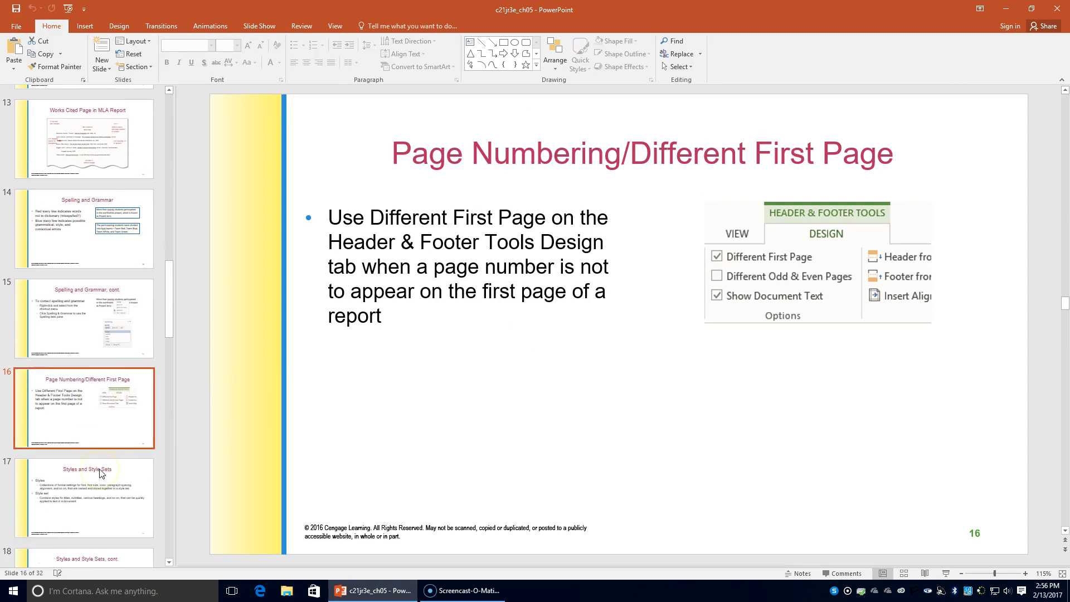
{"action": "left_click", "coordinate": [101, 472]}
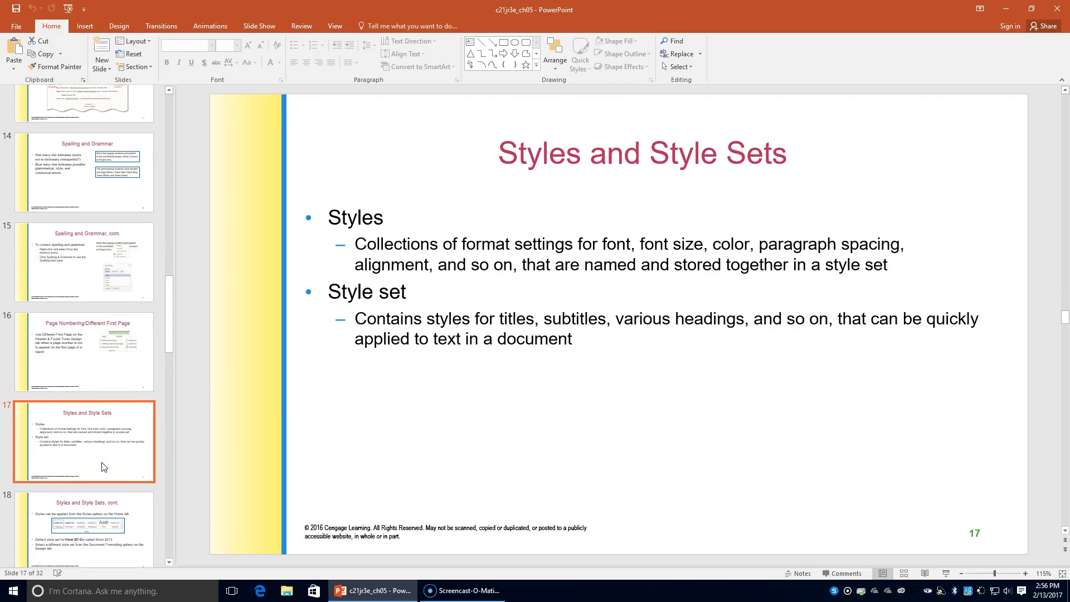
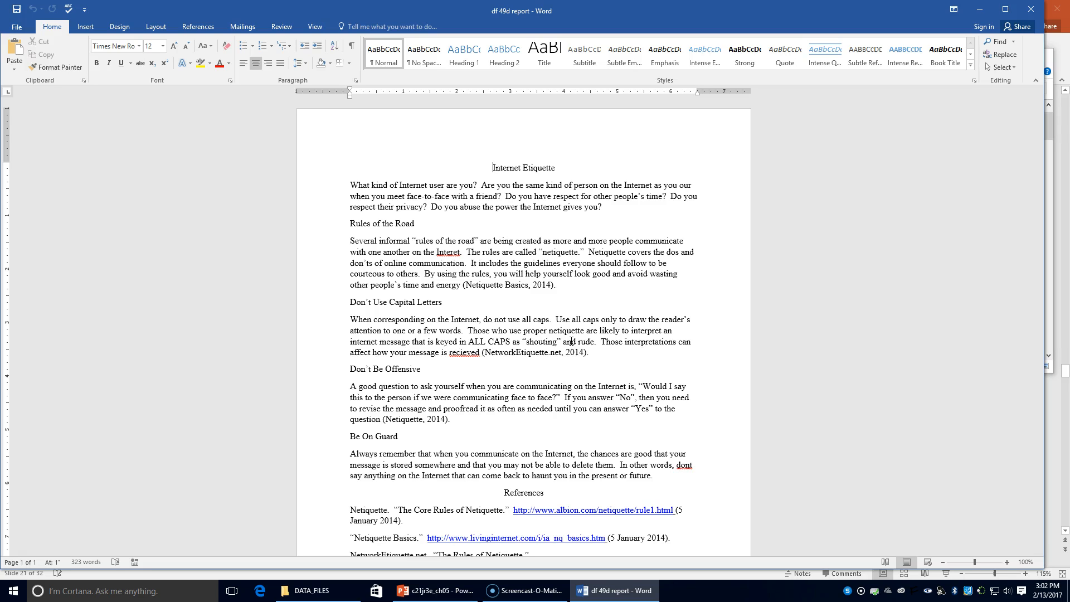
Set the font of the entire Internet Etiquette report to the Calibri body font
{"action": "key", "text": "ctrl+a"}
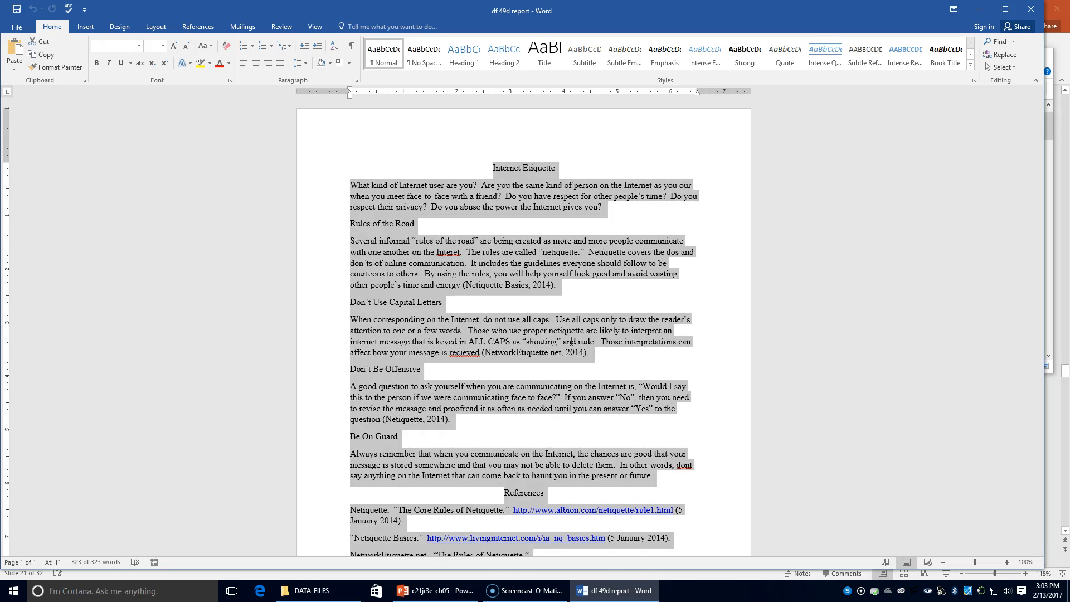
{"action": "left_click", "coordinate": [137, 48]}
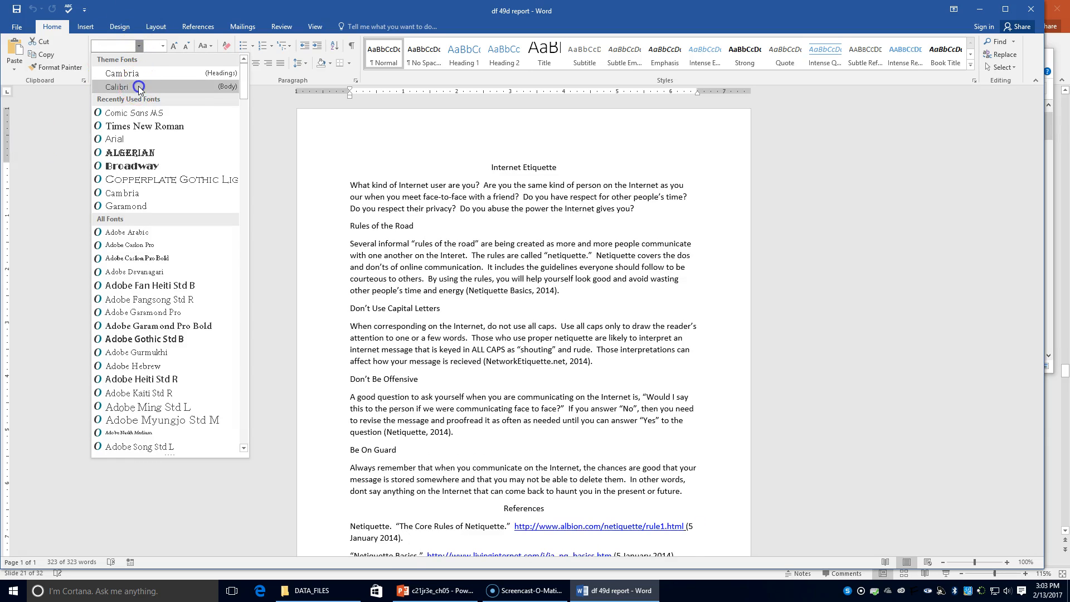
{"action": "left_click", "coordinate": [138, 86]}
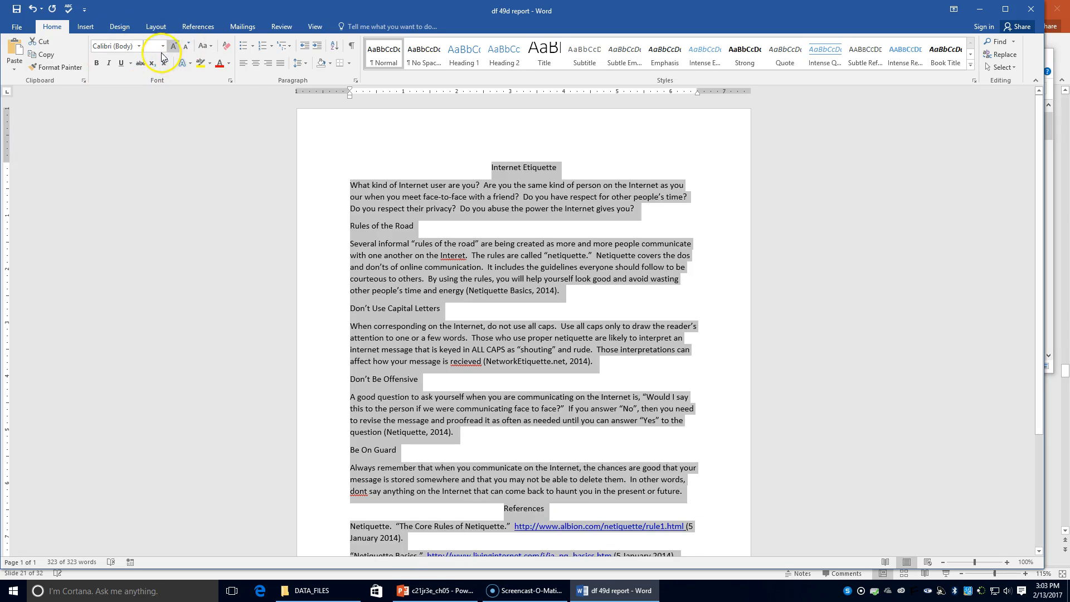
Set the entire report's font size to 11 and review its line and paragraph spacing options
{"action": "left_click", "coordinate": [162, 46]}
{"action": "left_click", "coordinate": [156, 89]}
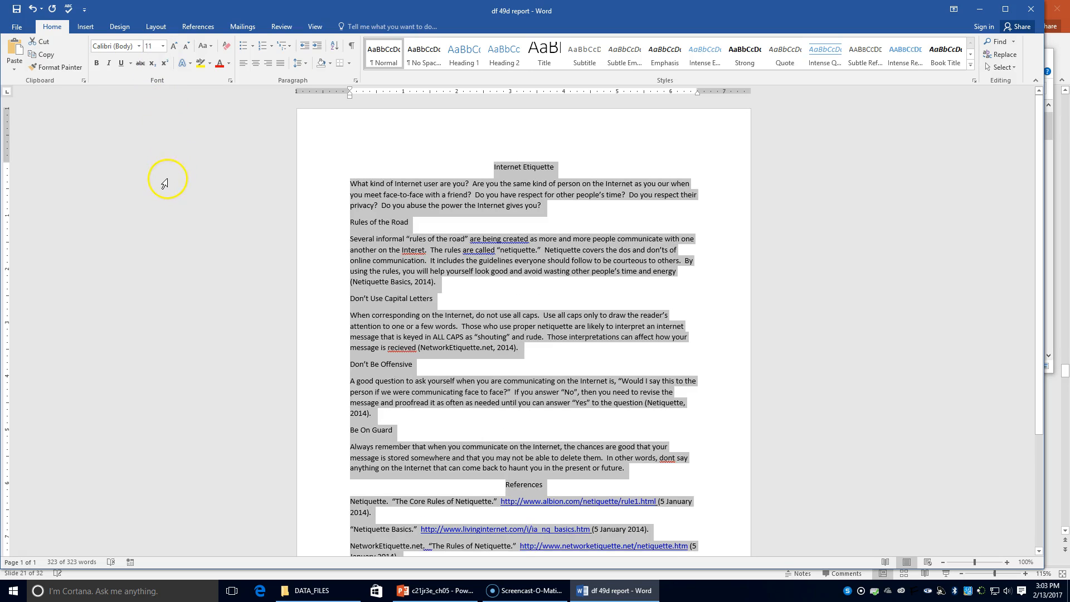
{"action": "left_click", "coordinate": [300, 64]}
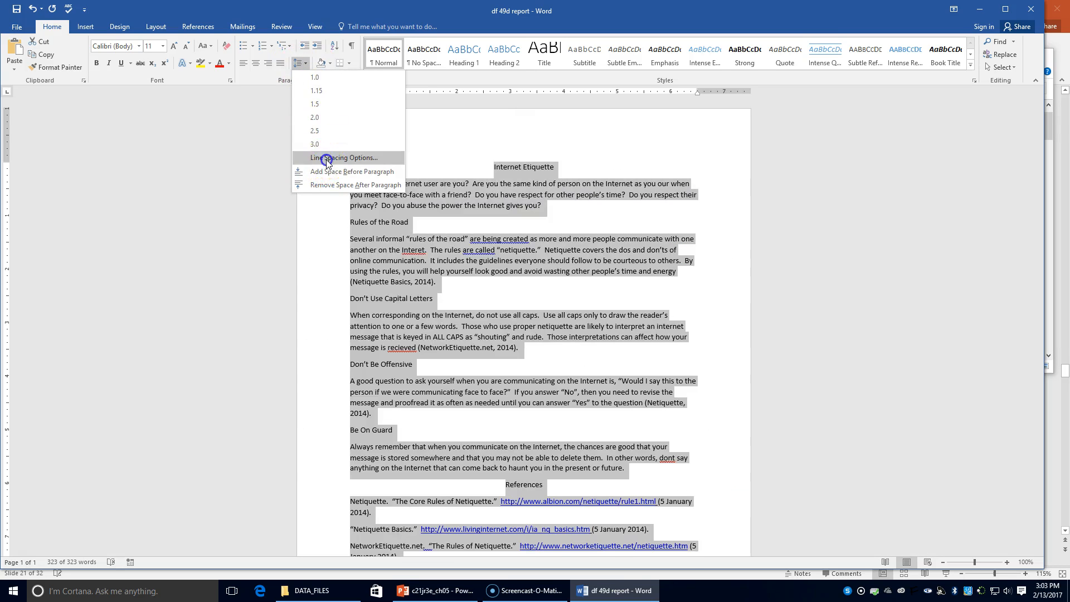
{"action": "left_click", "coordinate": [328, 158]}
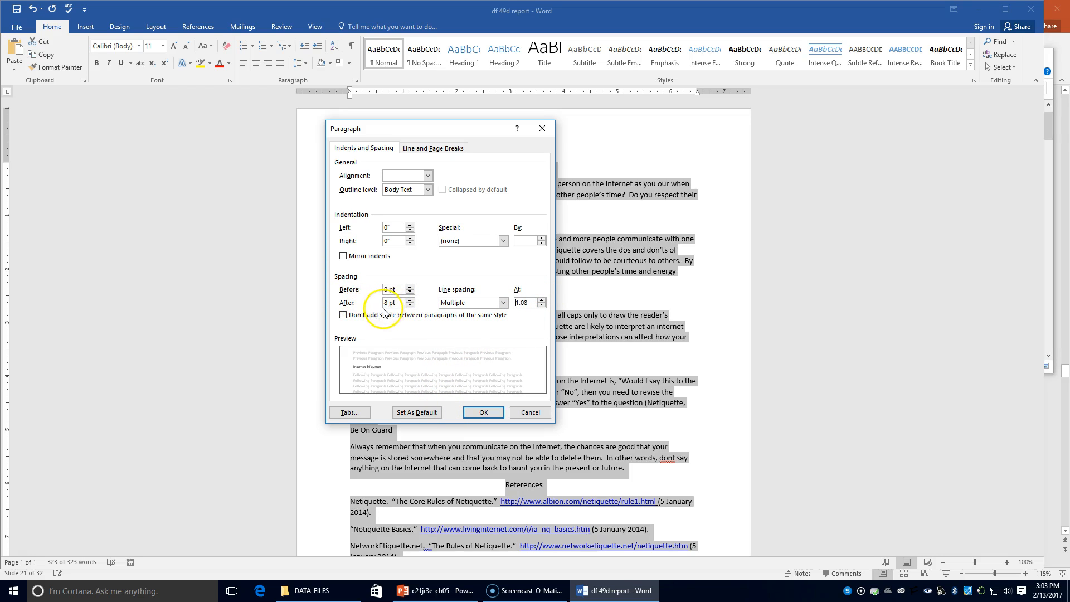
{"action": "left_click", "coordinate": [484, 412]}
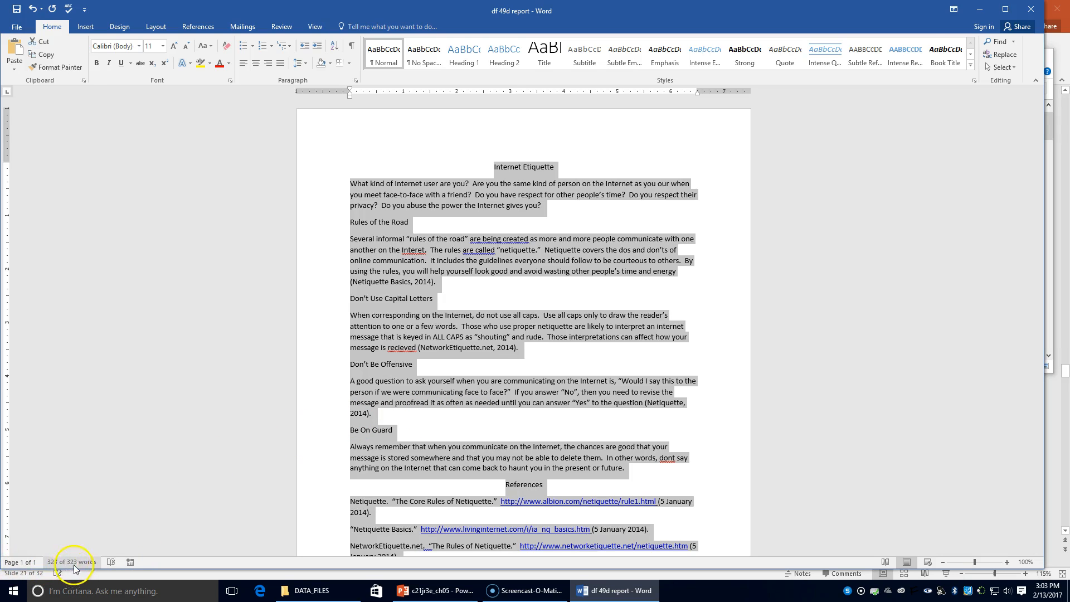
Make sure Vertical Page Position is enabled for display on the status bar
{"action": "right_click", "coordinate": [157, 564]}
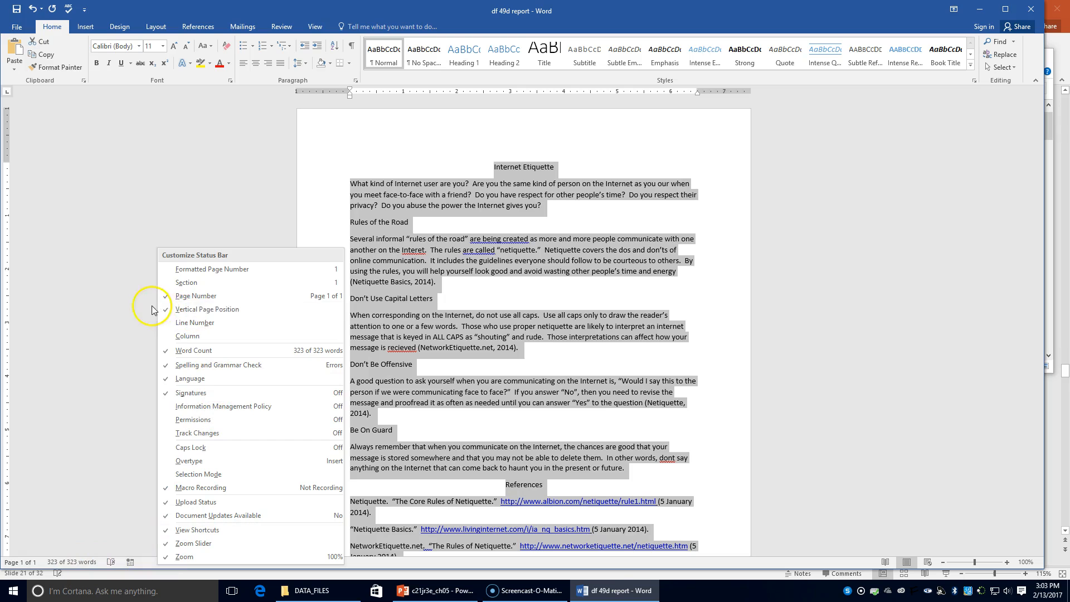
{"action": "left_click", "coordinate": [167, 308]}
{"action": "left_click", "coordinate": [169, 308]}
{"action": "left_click", "coordinate": [155, 543]}
Insert three blank lines above the Internet Etiquette title to place it about 1.9 inches down the page
{"action": "left_click", "coordinate": [460, 179]}
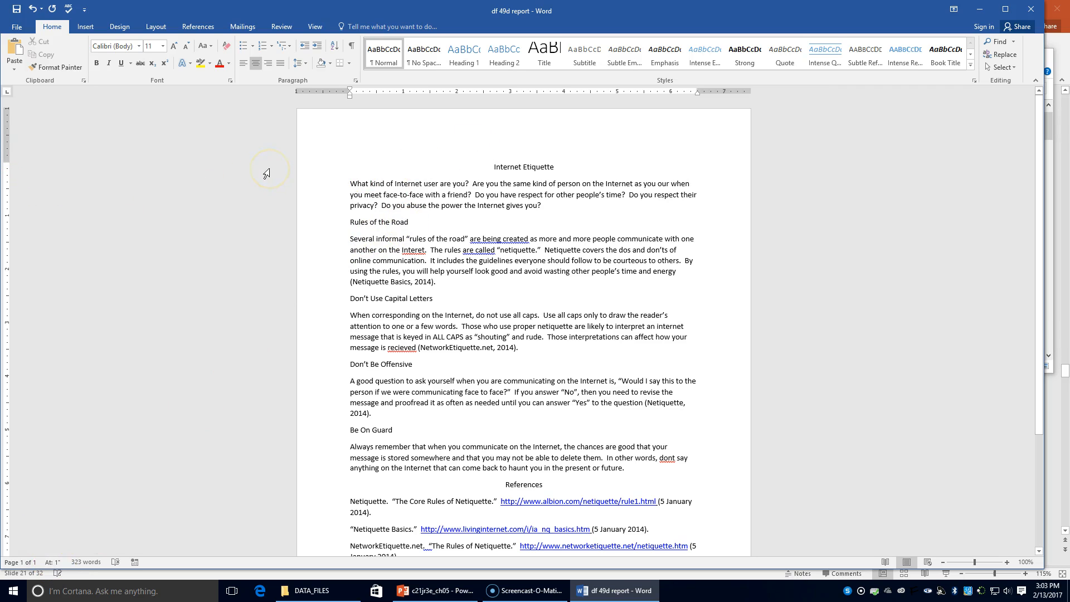
{"action": "key", "text": "Return"}
{"action": "key", "text": "Return"}
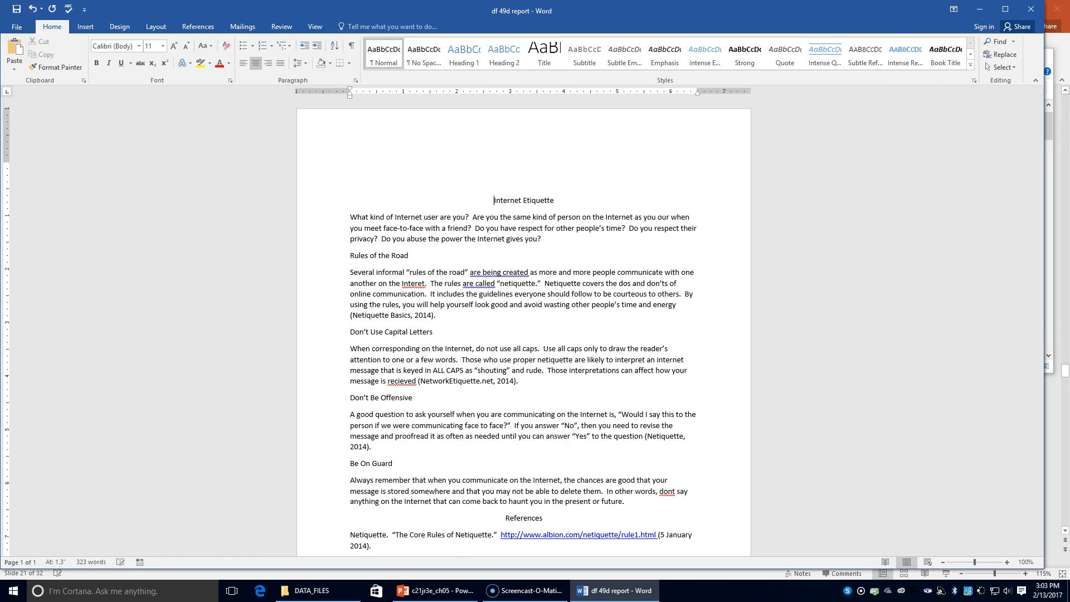
{"action": "key", "text": "Return"}
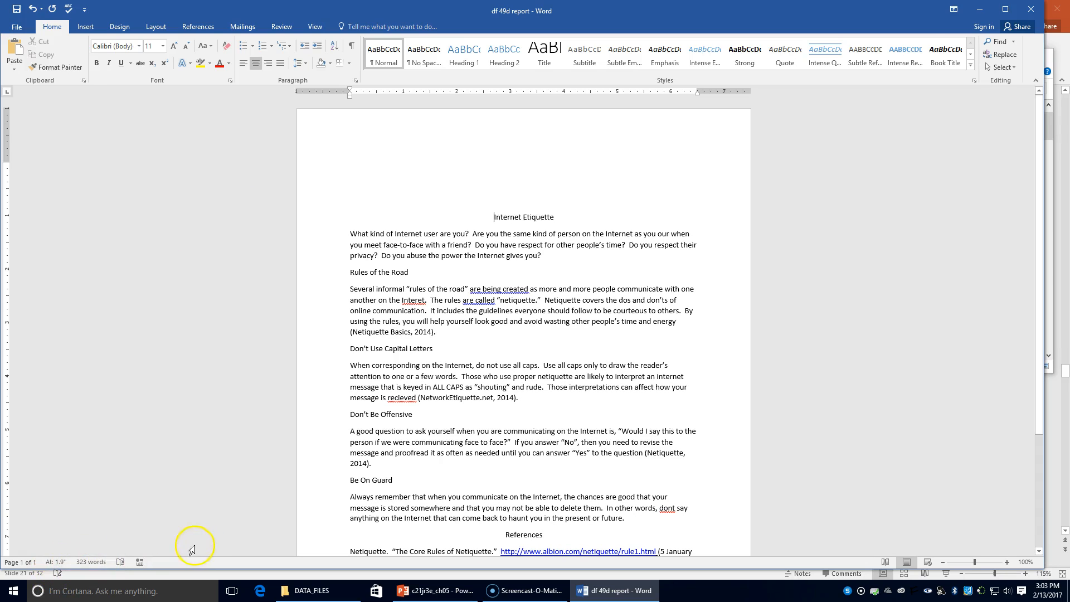
{"action": "key", "text": "Return"}
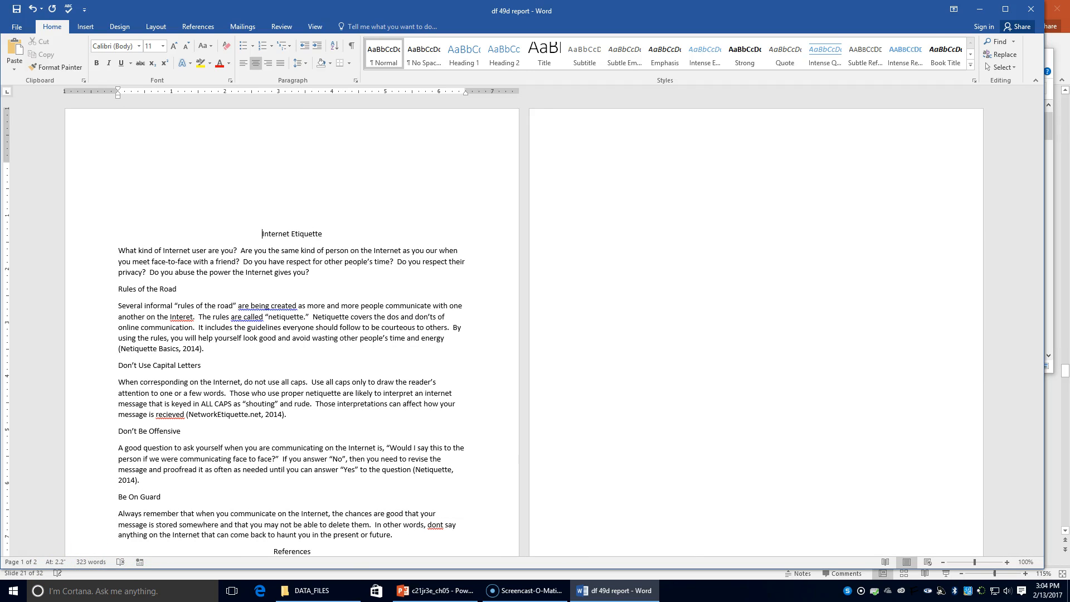
{"action": "key", "text": "BackSpace"}
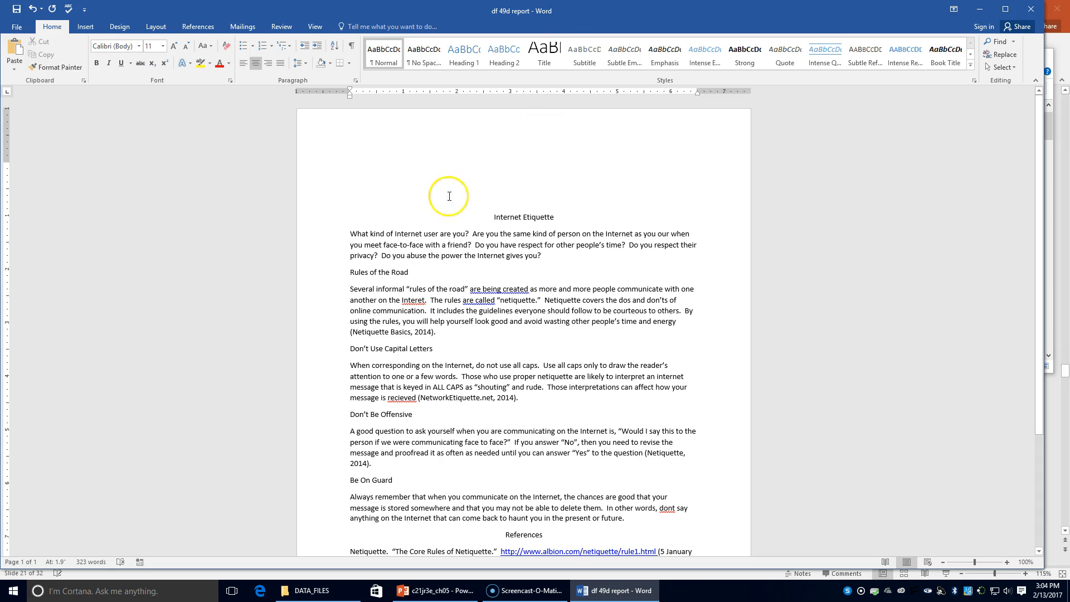
Apply the Title style to the Internet Etiquette heading
{"action": "left_click_drag", "start_coordinate": [482, 210], "coordinate": [596, 222]}
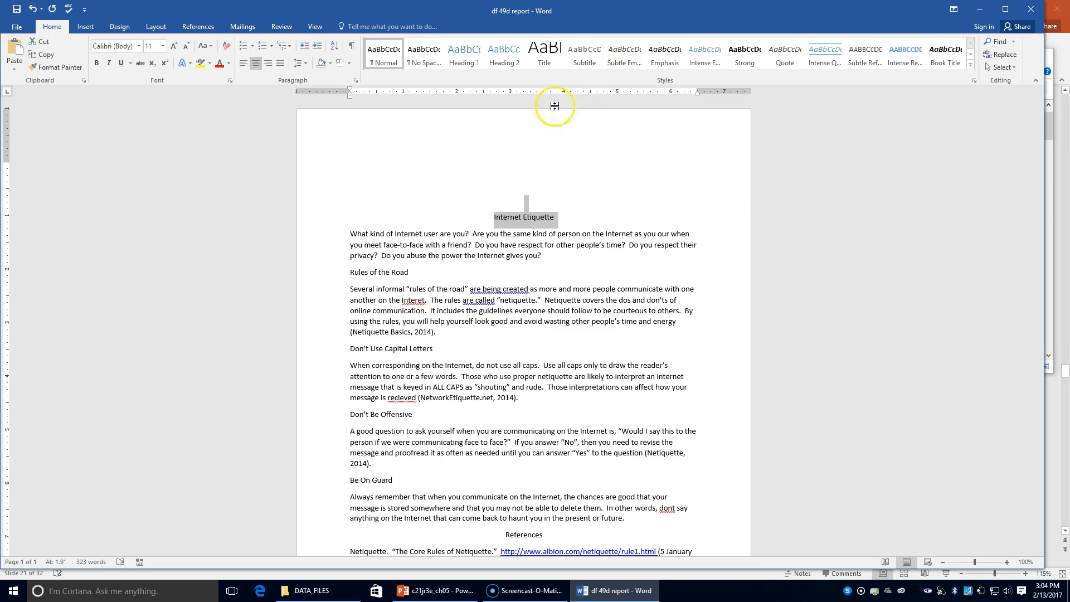
{"action": "left_click", "coordinate": [521, 183]}
{"action": "left_click_drag", "start_coordinate": [490, 218], "coordinate": [543, 218]}
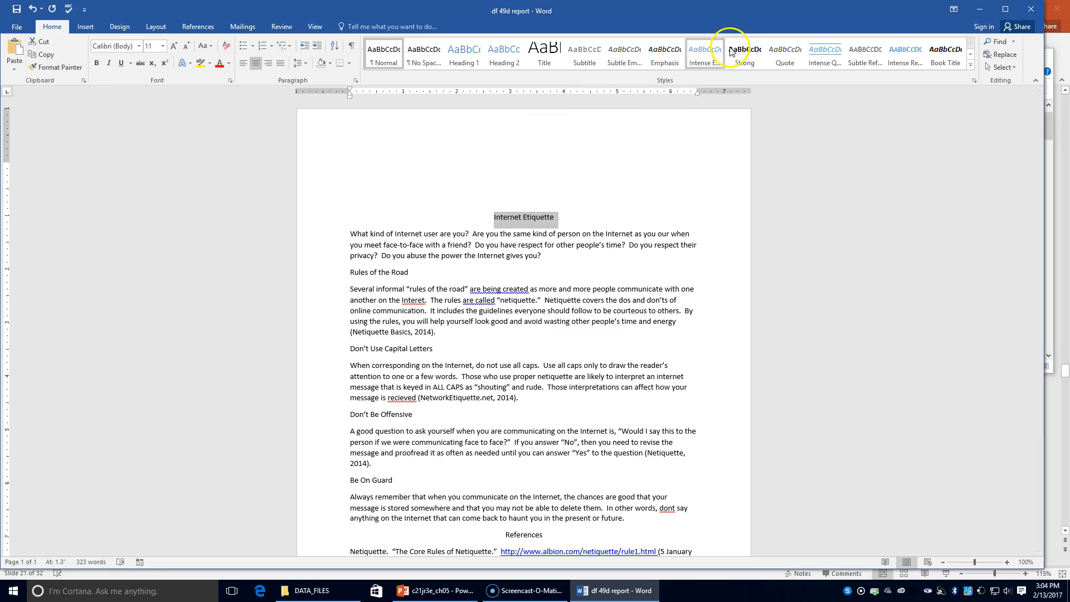
{"action": "left_click", "coordinate": [546, 55]}
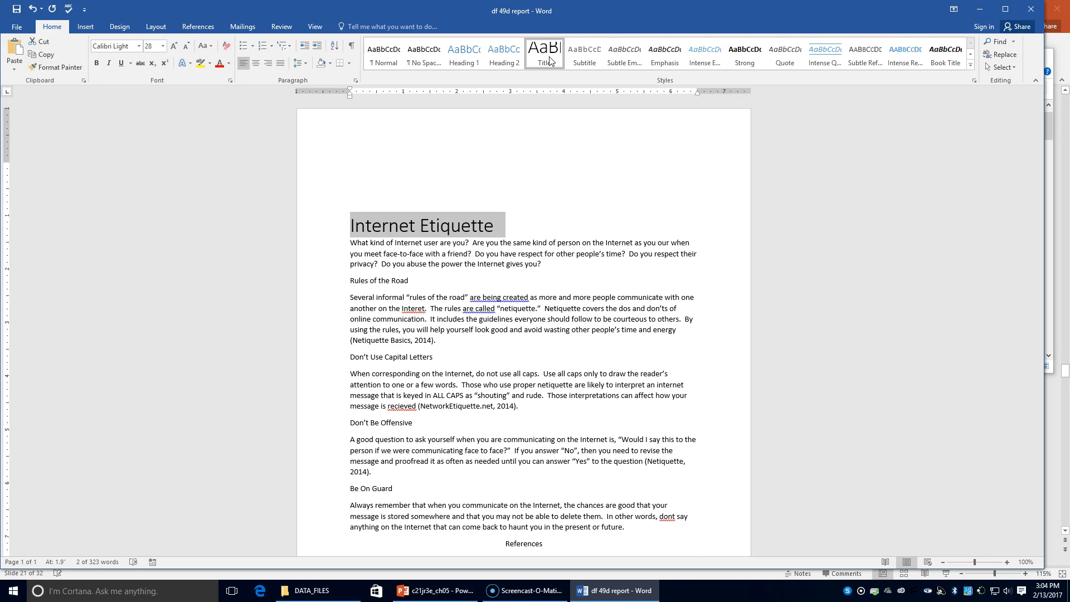
Apply the Heading 1 style to the "Rules of the Road" side heading
{"action": "left_click", "coordinate": [346, 282]}
{"action": "left_click_drag", "start_coordinate": [370, 282], "coordinate": [452, 272]}
{"action": "left_click", "coordinate": [359, 273]}
{"action": "left_click_drag", "start_coordinate": [348, 278], "coordinate": [554, 277]}
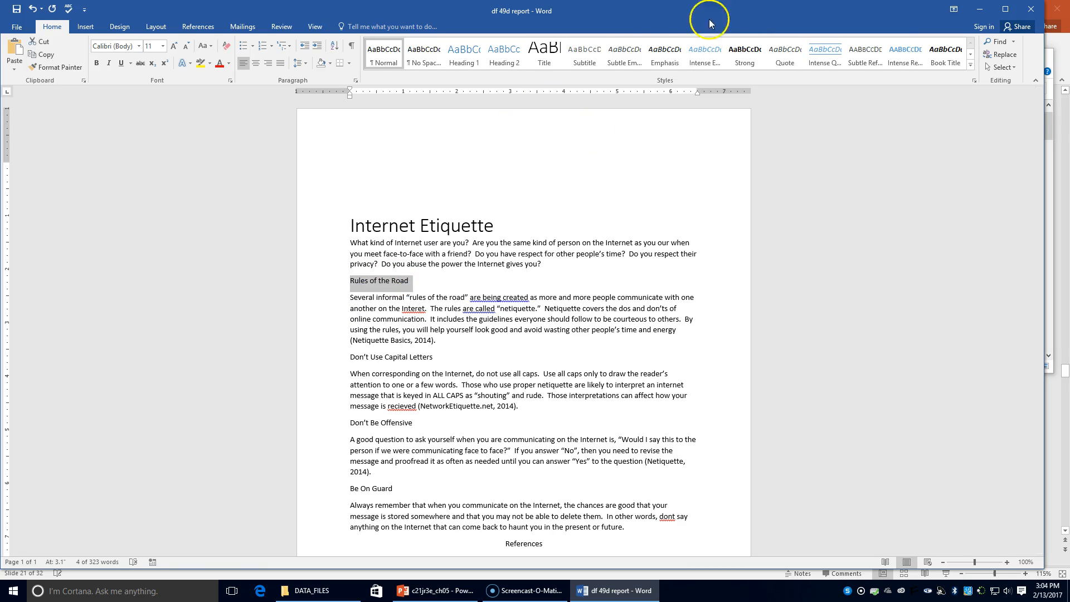
{"action": "left_click", "coordinate": [464, 54]}
Copy the "Rules of the Road" formatting with Format Painter to "Don't Use Capital Letters", "Don't Be Offensive" and "Be On Guard"
{"action": "left_click", "coordinate": [46, 67]}
{"action": "left_click_drag", "start_coordinate": [349, 357], "coordinate": [477, 358]}
{"action": "left_click_drag", "start_coordinate": [351, 428], "coordinate": [466, 426]}
{"action": "left_click_drag", "start_coordinate": [351, 496], "coordinate": [425, 496]}
{"action": "scroll", "coordinate": [346, 490], "scroll_direction": "down", "scroll_amount": 1}
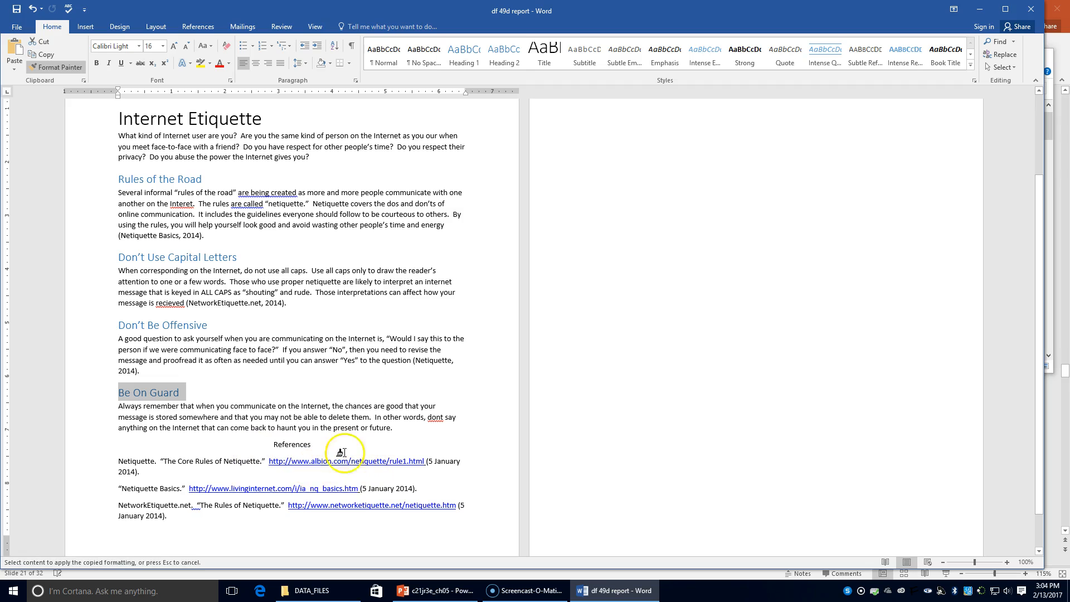
{"action": "left_click", "coordinate": [50, 67]}
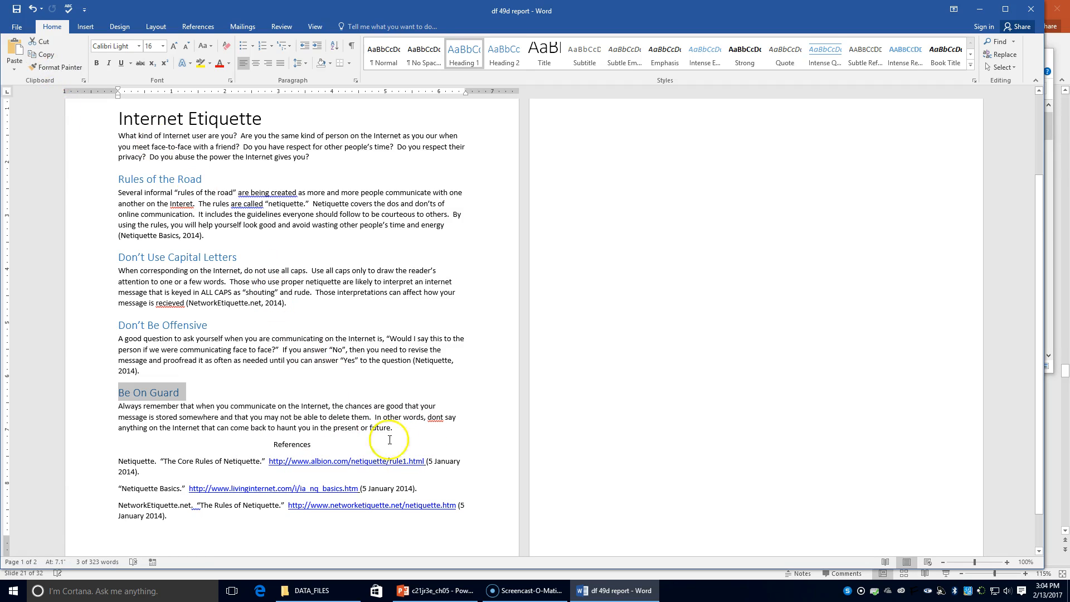
Insert a page break after the "Be On Guard" paragraph so the References start on a new page
{"action": "left_click", "coordinate": [412, 437]}
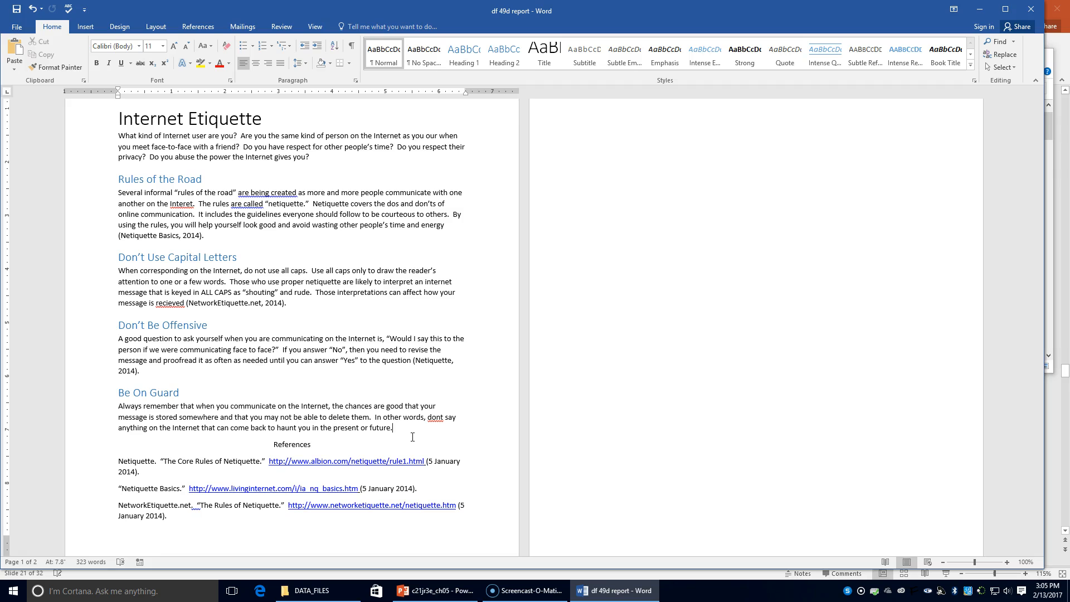
{"action": "left_click", "coordinate": [156, 27]}
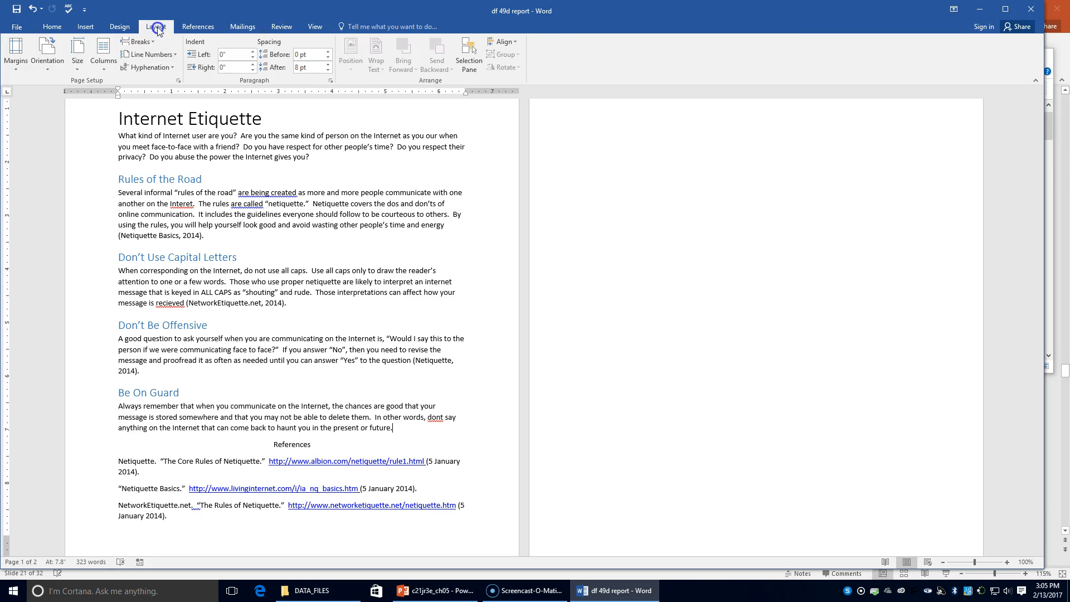
{"action": "left_click", "coordinate": [139, 42]}
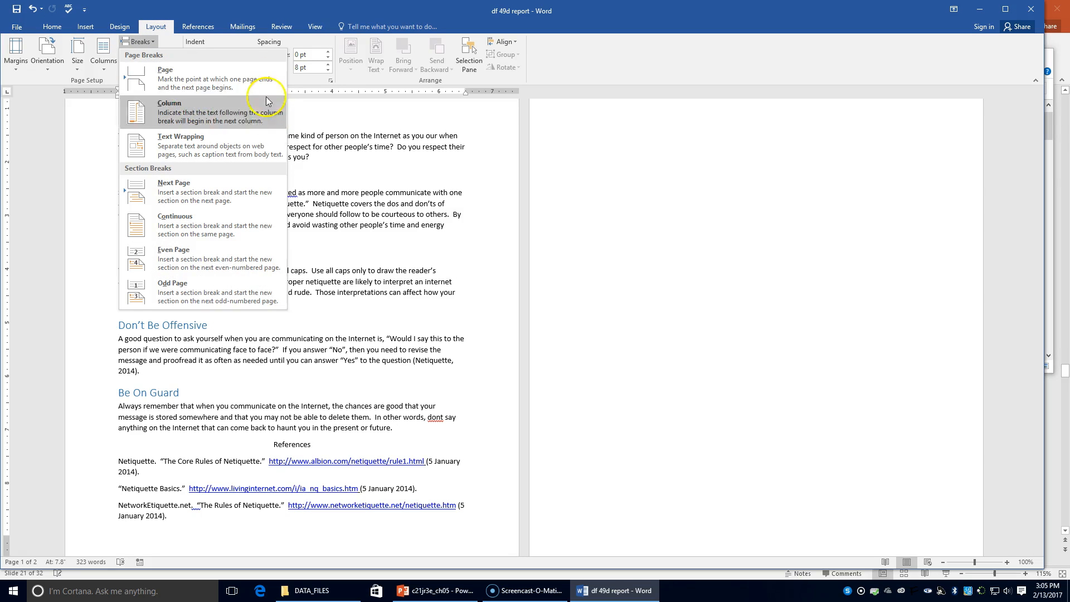
{"action": "left_click", "coordinate": [401, 430]}
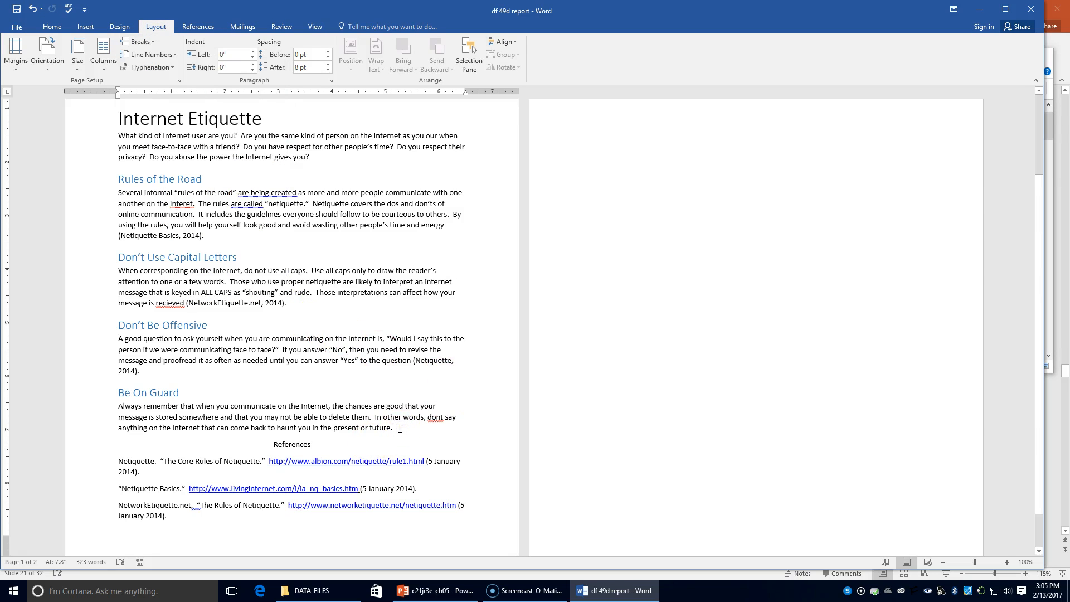
{"action": "key", "text": "ctrl+Return"}
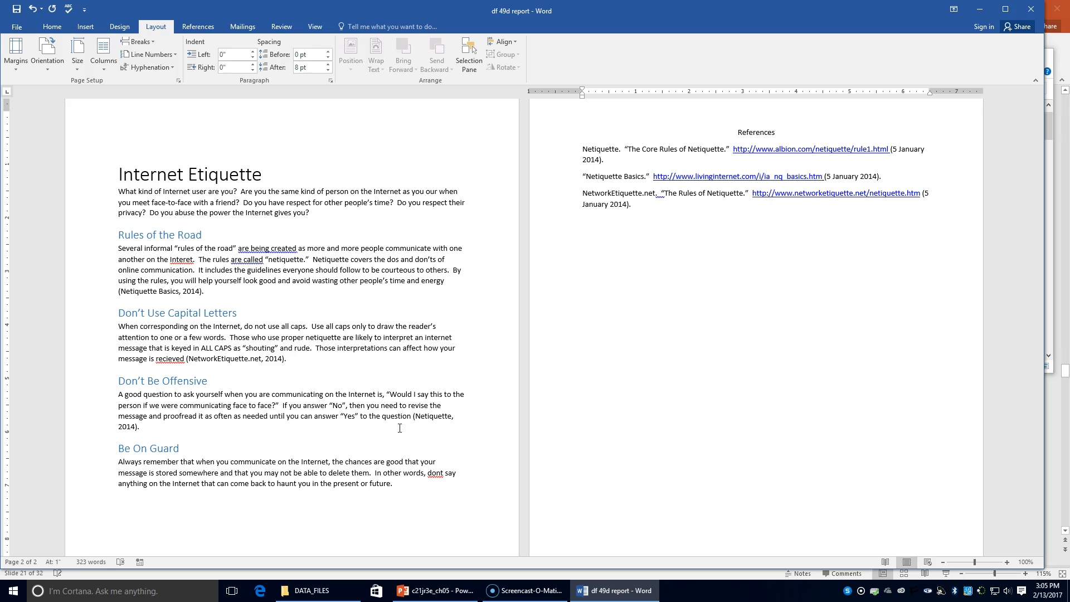
Apply the Title style to the References heading and insert two blank lines above it
{"action": "left_click_drag", "start_coordinate": [732, 132], "coordinate": [813, 131]}
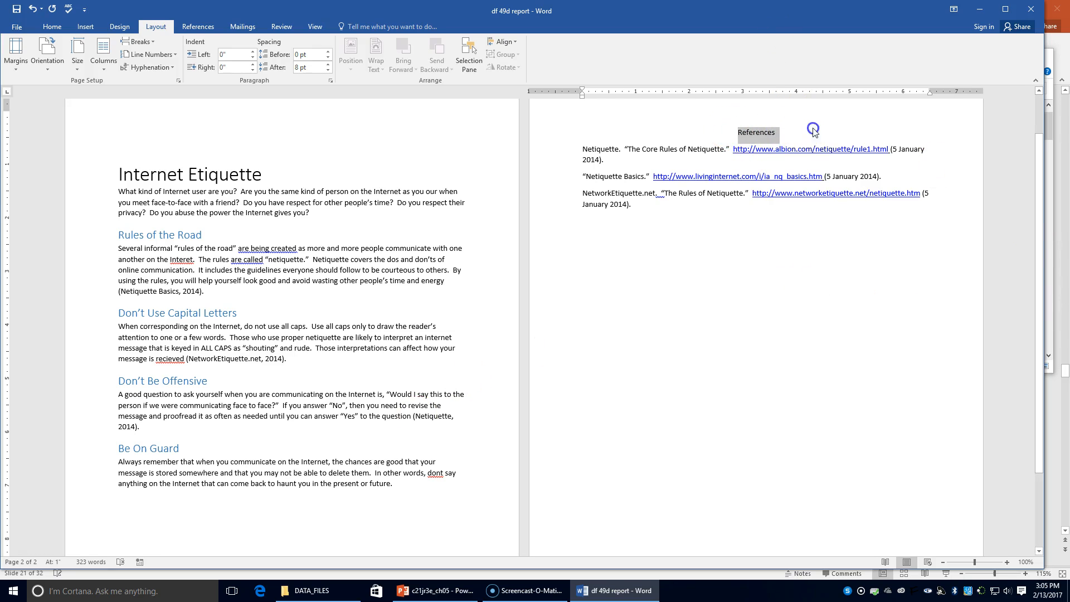
{"action": "left_click", "coordinate": [49, 27]}
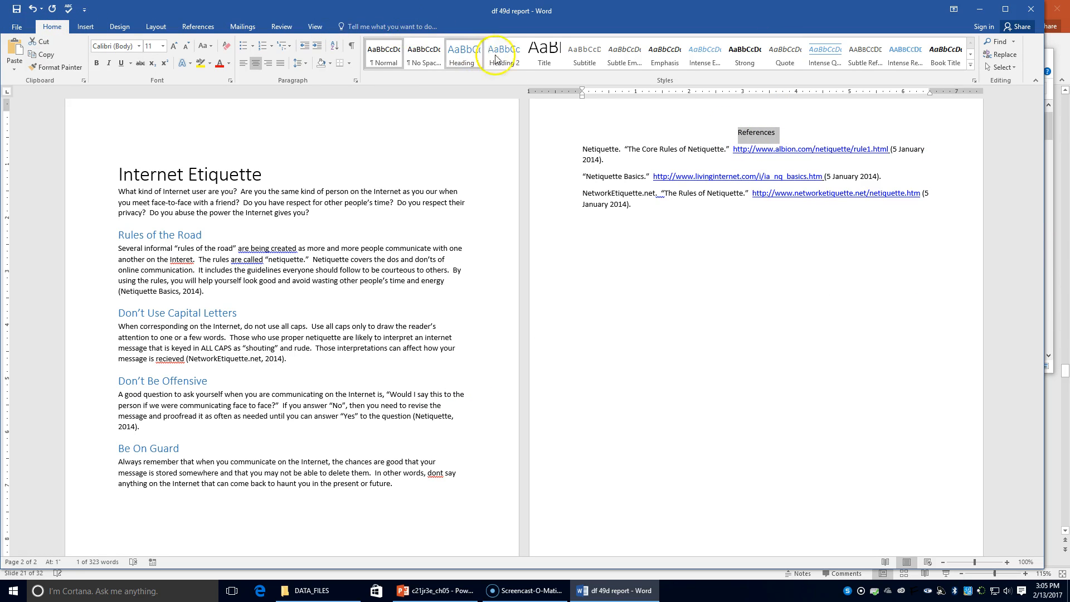
{"action": "left_click", "coordinate": [542, 58]}
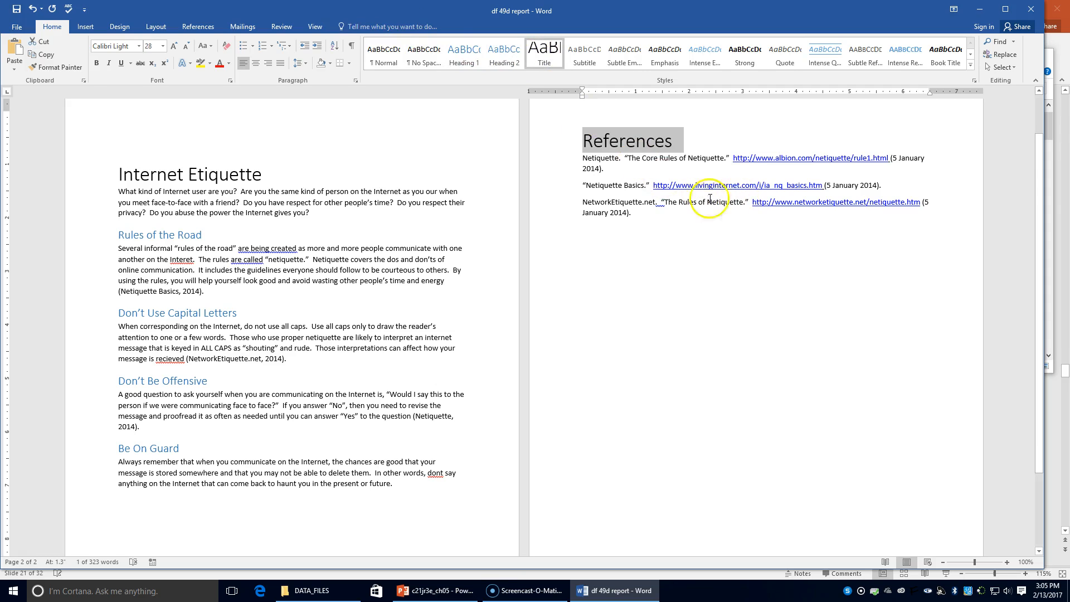
{"action": "left_click", "coordinate": [591, 146]}
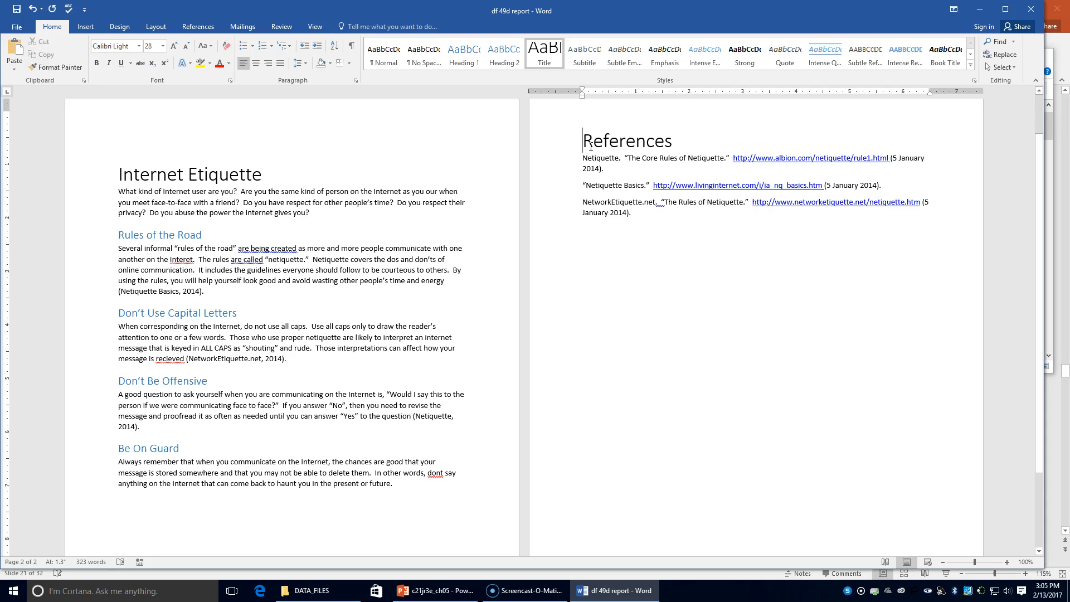
{"action": "key", "text": "Return"}
{"action": "key", "text": "Return"}
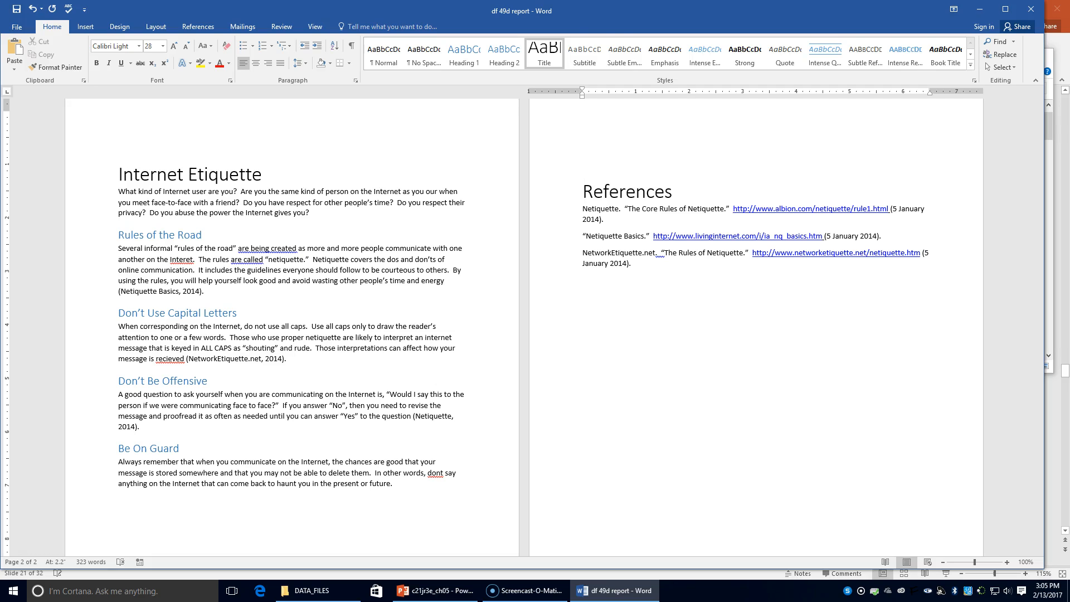
Format the three reference entries with a 0.5-inch hanging indent
{"action": "left_click_drag", "start_coordinate": [583, 212], "coordinate": [671, 267]}
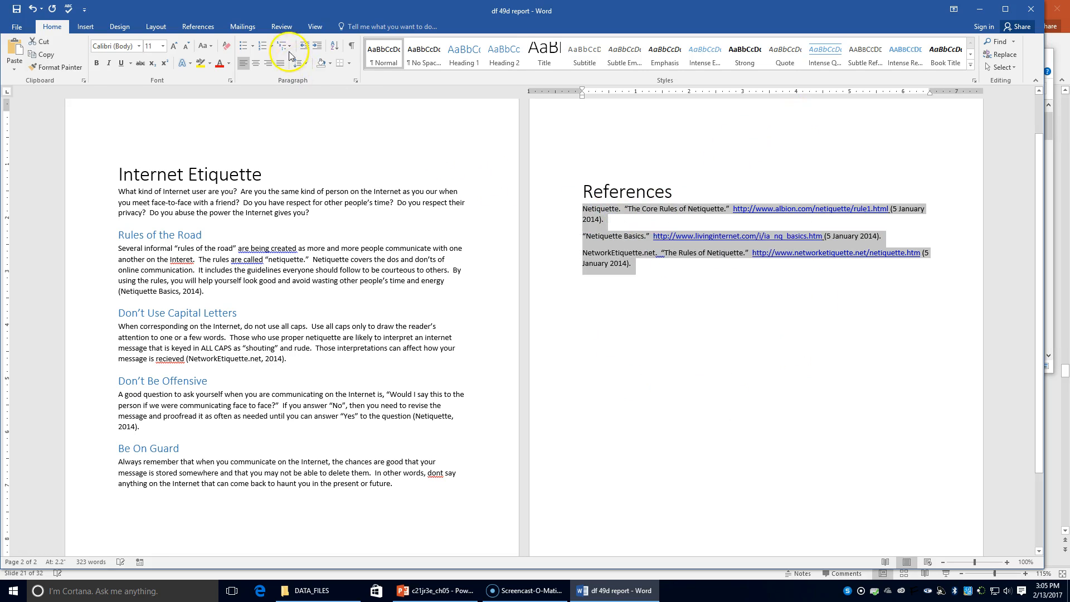
{"action": "left_click", "coordinate": [356, 81]}
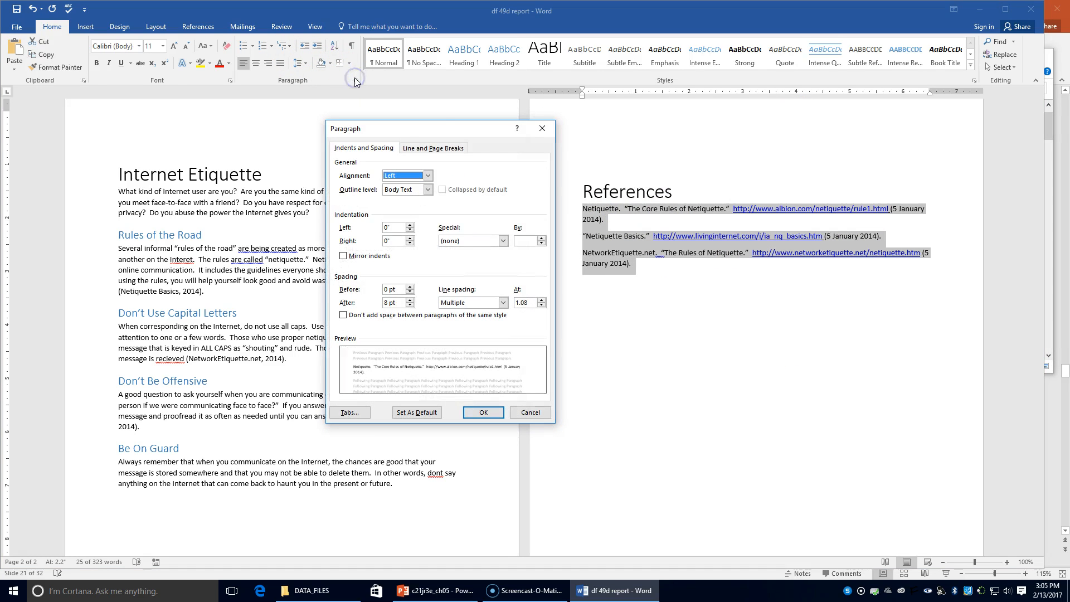
{"action": "left_click", "coordinate": [504, 240]}
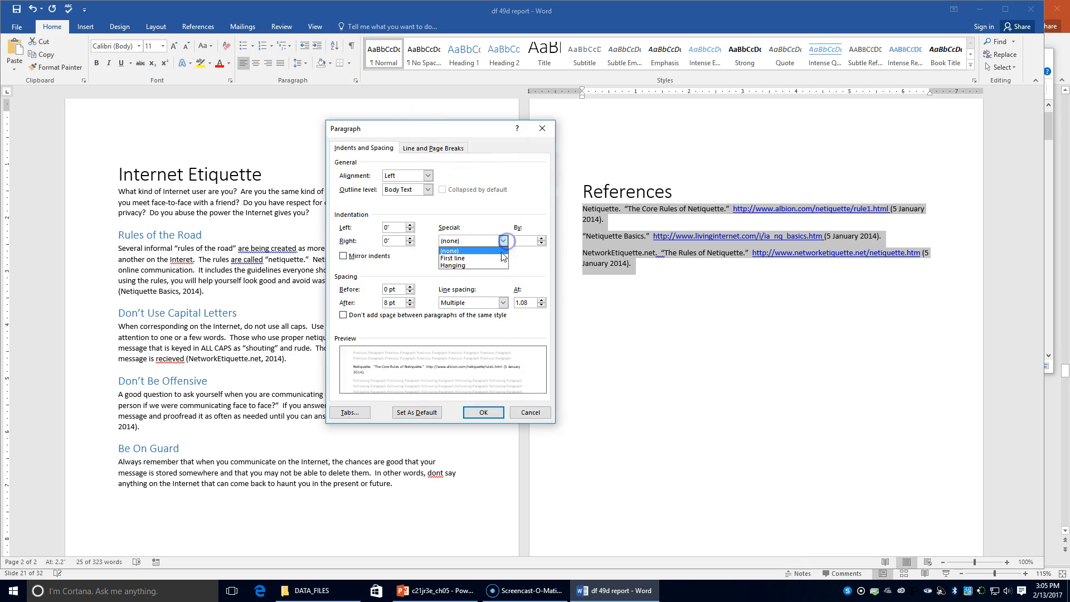
{"action": "left_click", "coordinate": [467, 265]}
{"action": "left_click", "coordinate": [519, 240]}
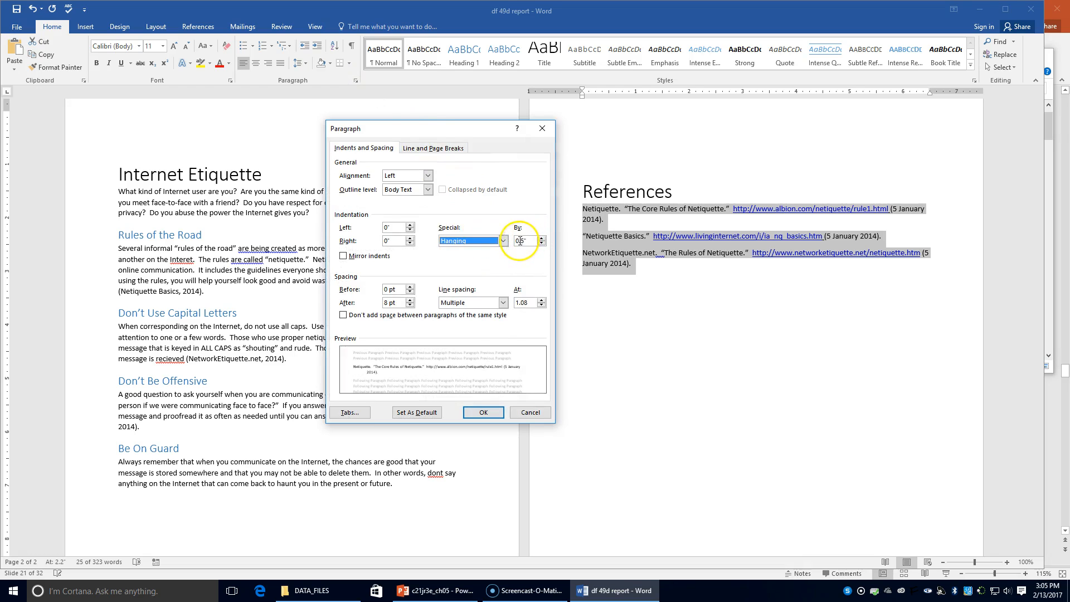
{"action": "left_click", "coordinate": [483, 412]}
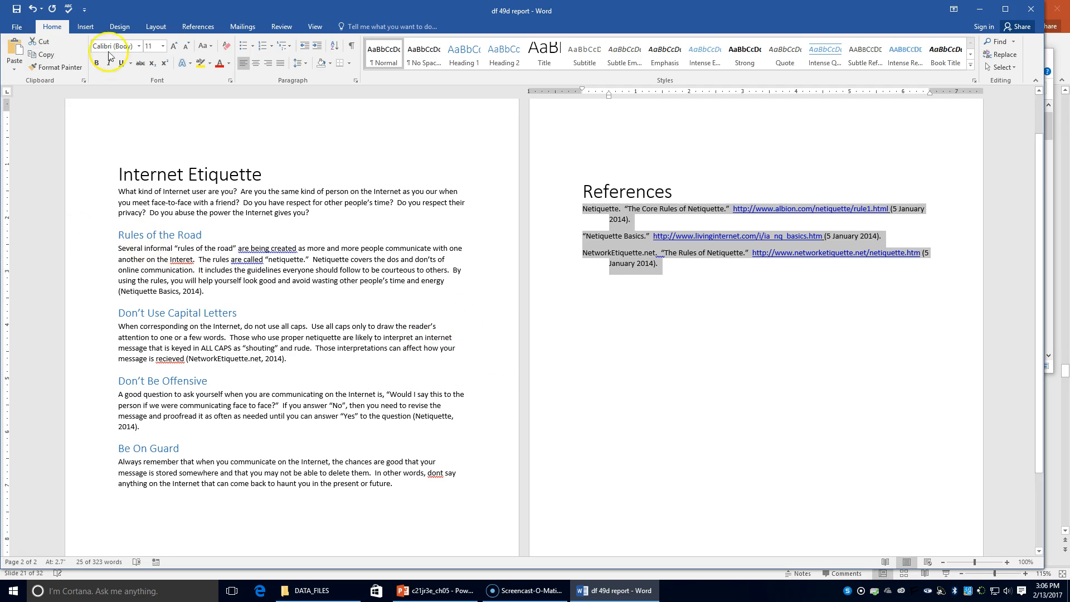
Add centered page numbers at the bottom of the pages and omit the first page's number with Different First Page
{"action": "left_click", "coordinate": [85, 27]}
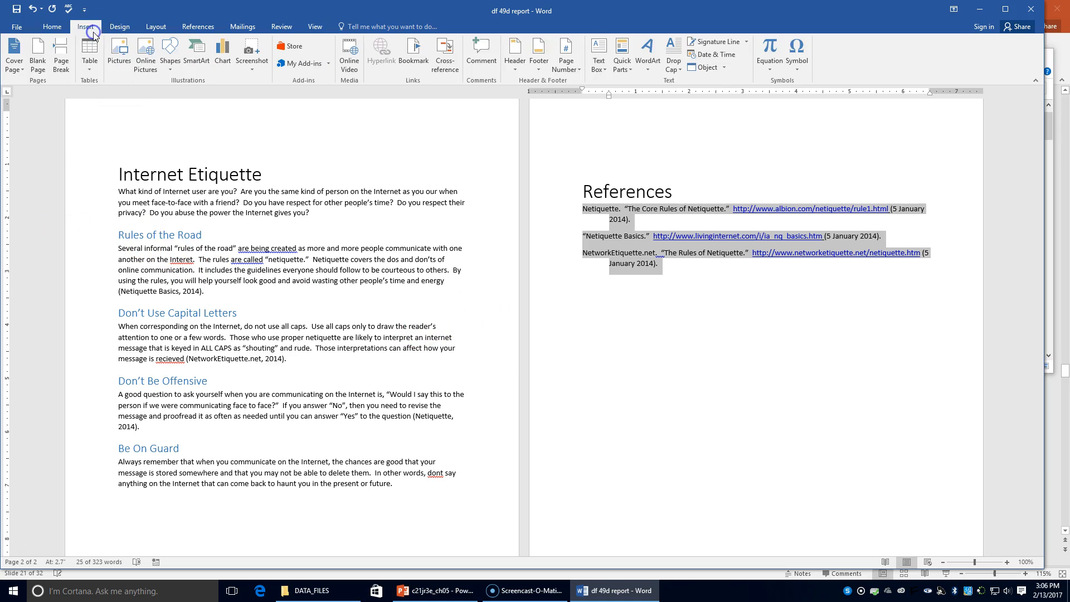
{"action": "left_click", "coordinate": [566, 69]}
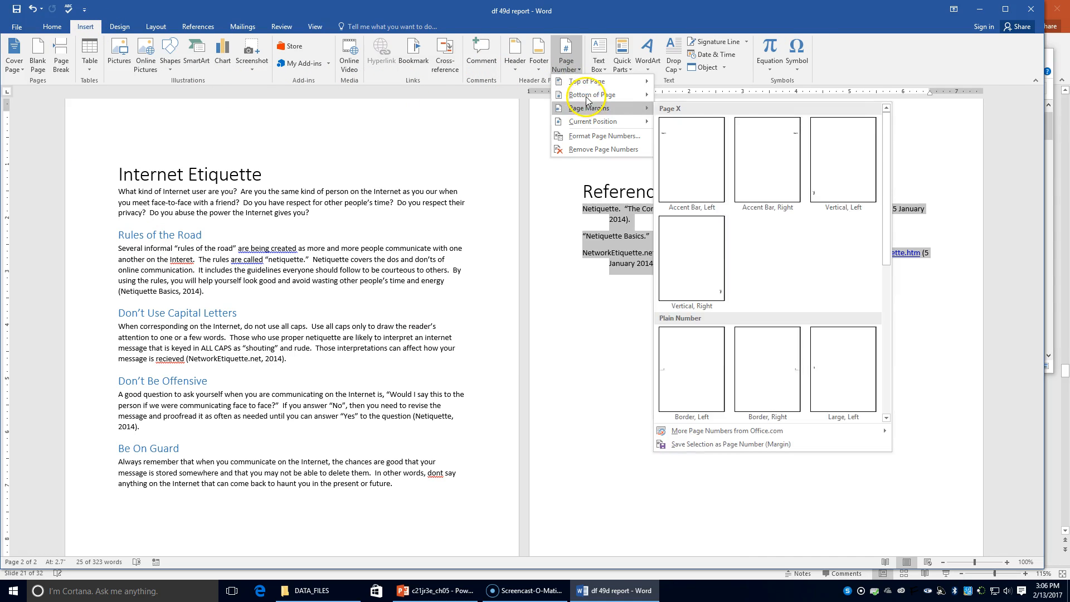
{"action": "mouse_move", "coordinate": [646, 98]}
{"action": "left_click", "coordinate": [709, 176]}
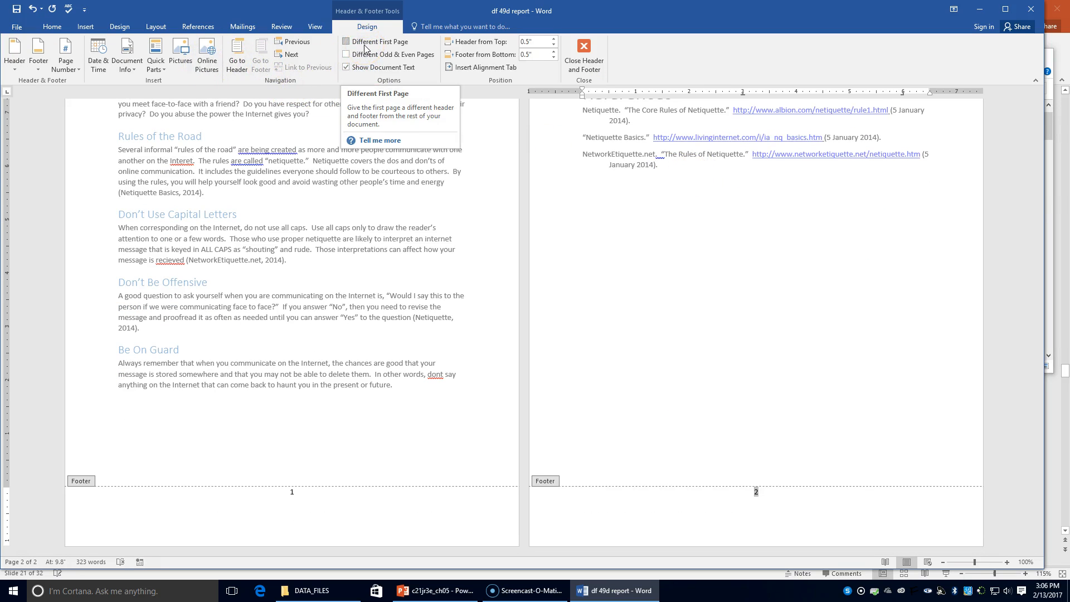
{"action": "left_click", "coordinate": [346, 42]}
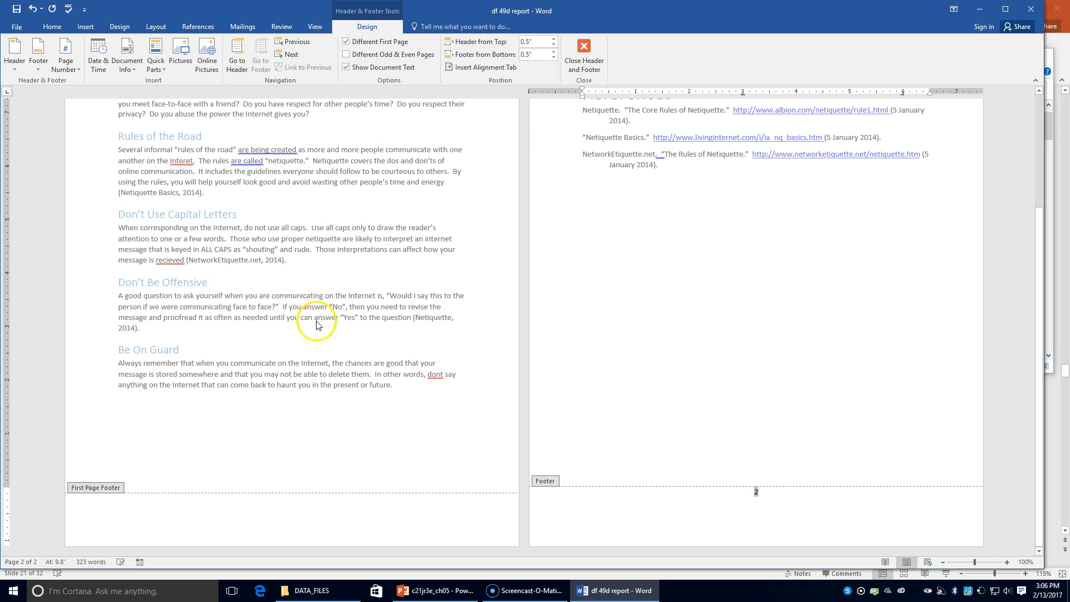
Start the spelling and grammar check on the report and correct "Interet" to "Internet" under Rules of the Road
{"action": "left_click", "coordinate": [300, 508]}
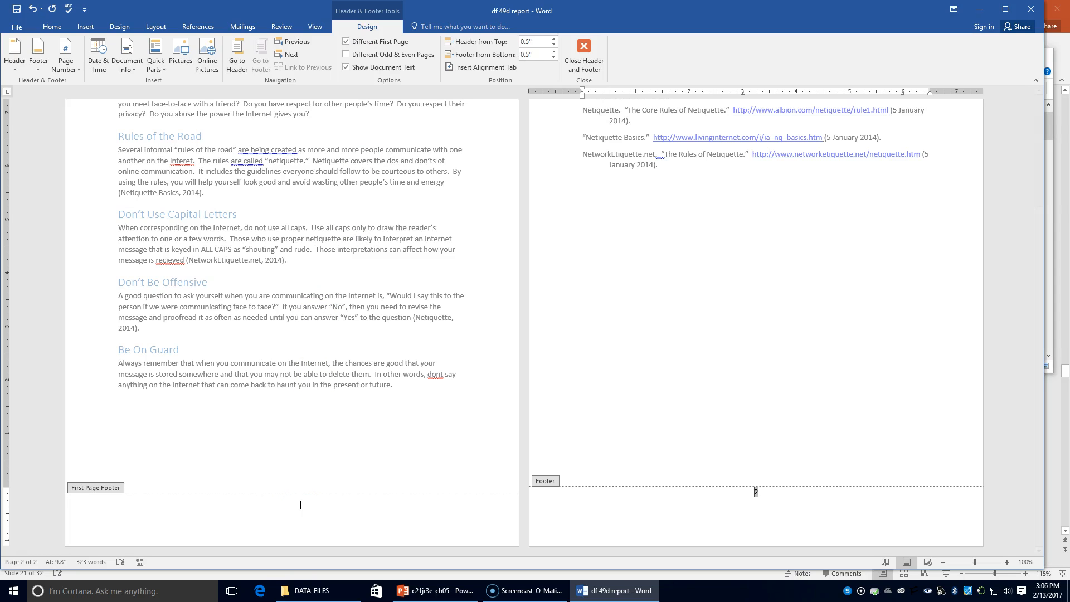
{"action": "scroll", "coordinate": [223, 317], "scroll_direction": "up", "scroll_amount": 4}
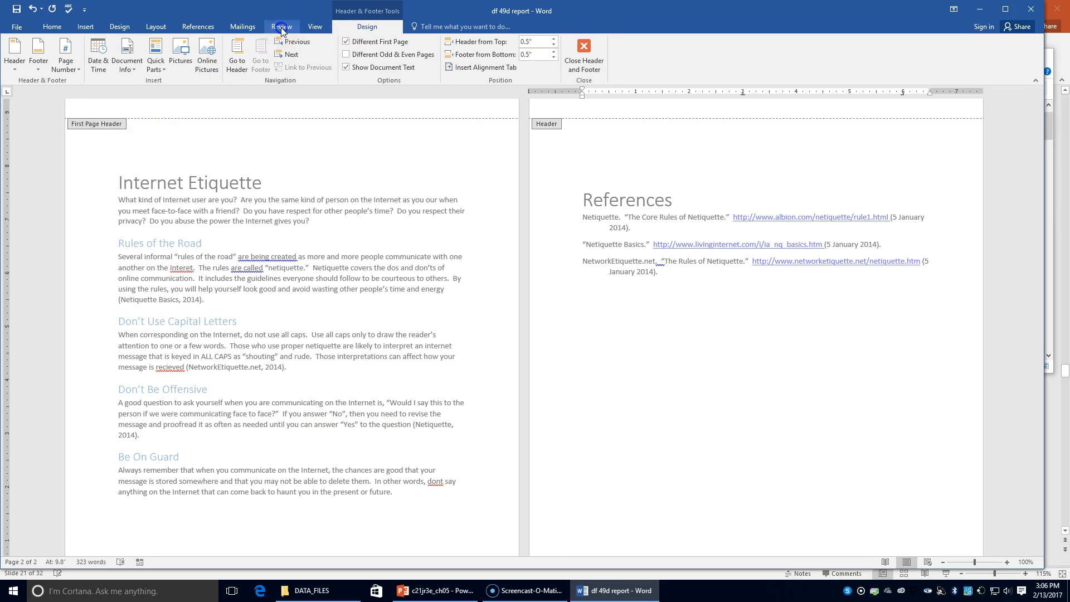
{"action": "left_click", "coordinate": [282, 28]}
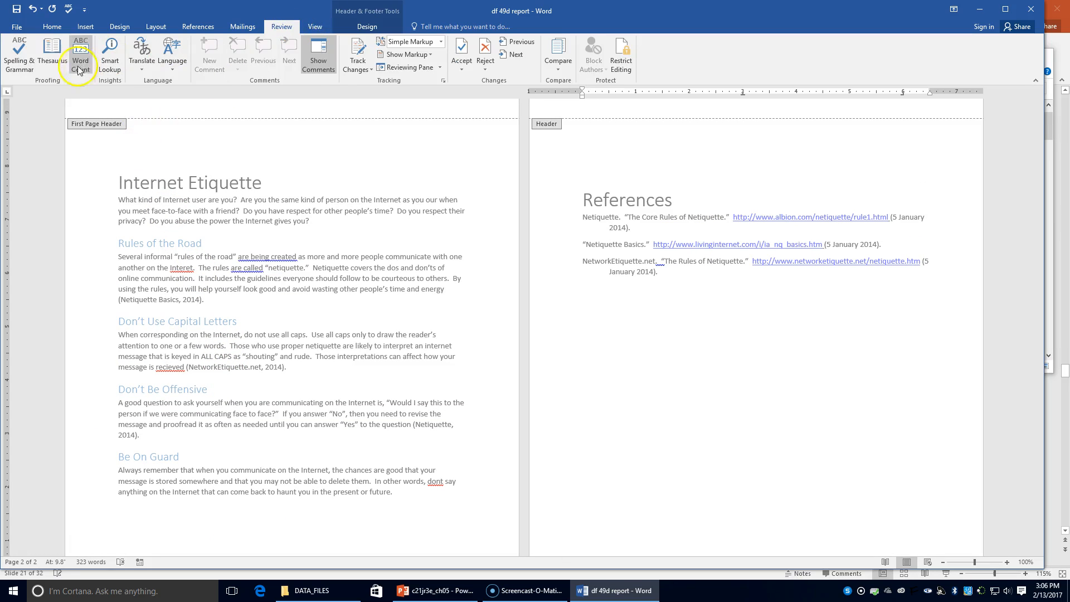
{"action": "left_click", "coordinate": [18, 74]}
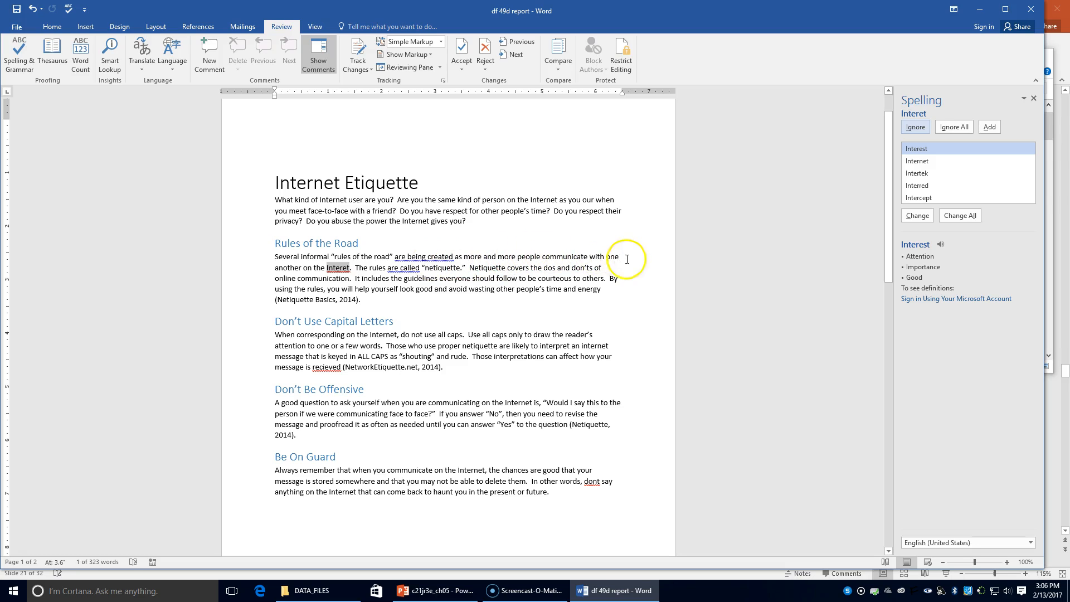
{"action": "left_click", "coordinate": [917, 161]}
{"action": "left_click", "coordinate": [917, 215]}
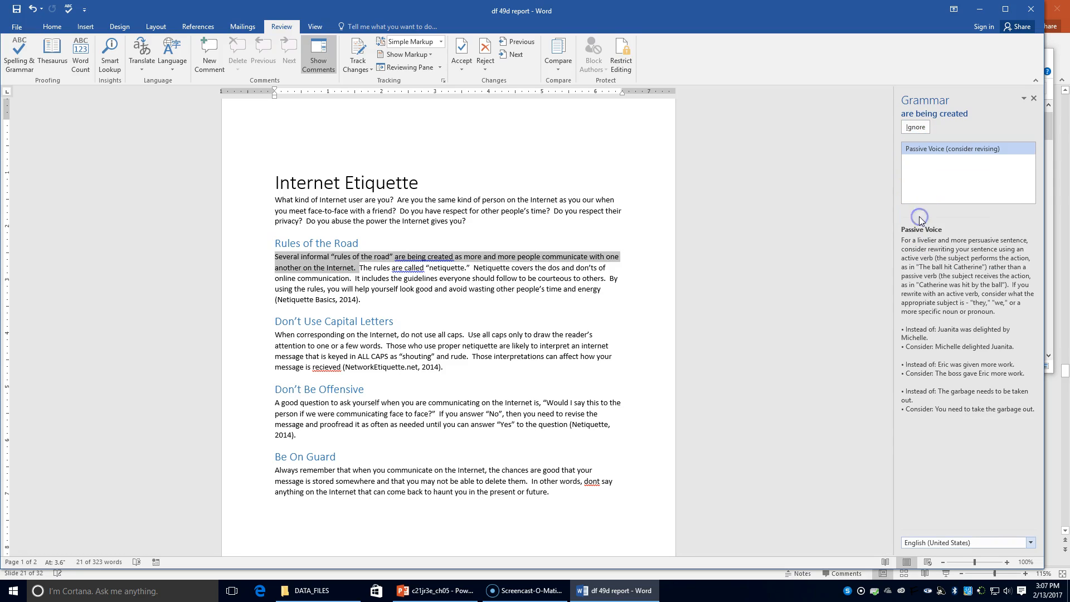
Ignore the passive voice suggestions and correct "recieved" to "received" under Don't Use Capital Letters
{"action": "left_click", "coordinate": [916, 128]}
{"action": "left_click", "coordinate": [915, 127]}
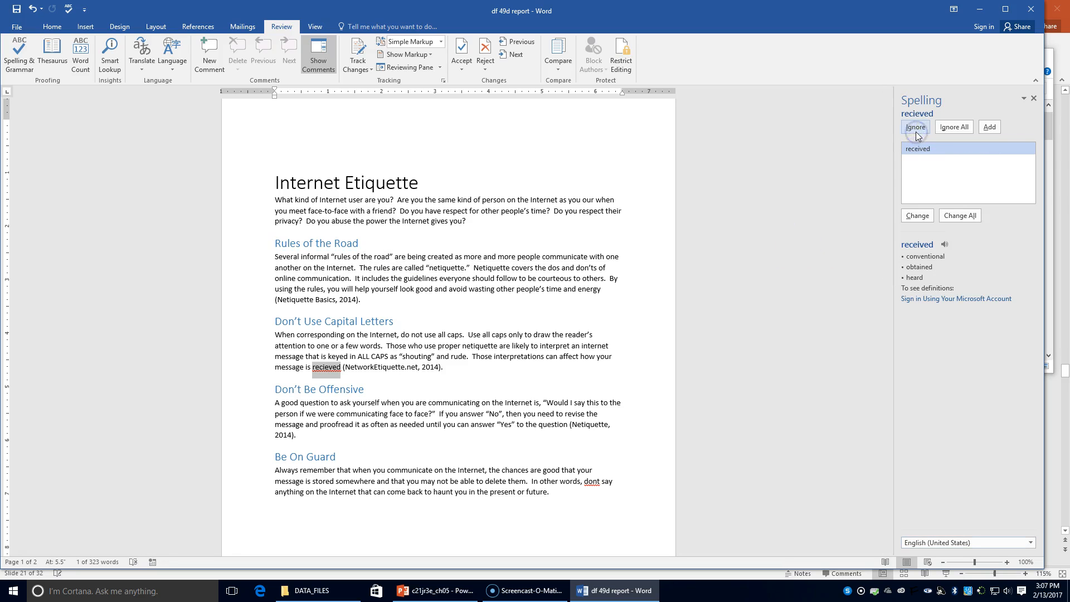
{"action": "left_click", "coordinate": [916, 217]}
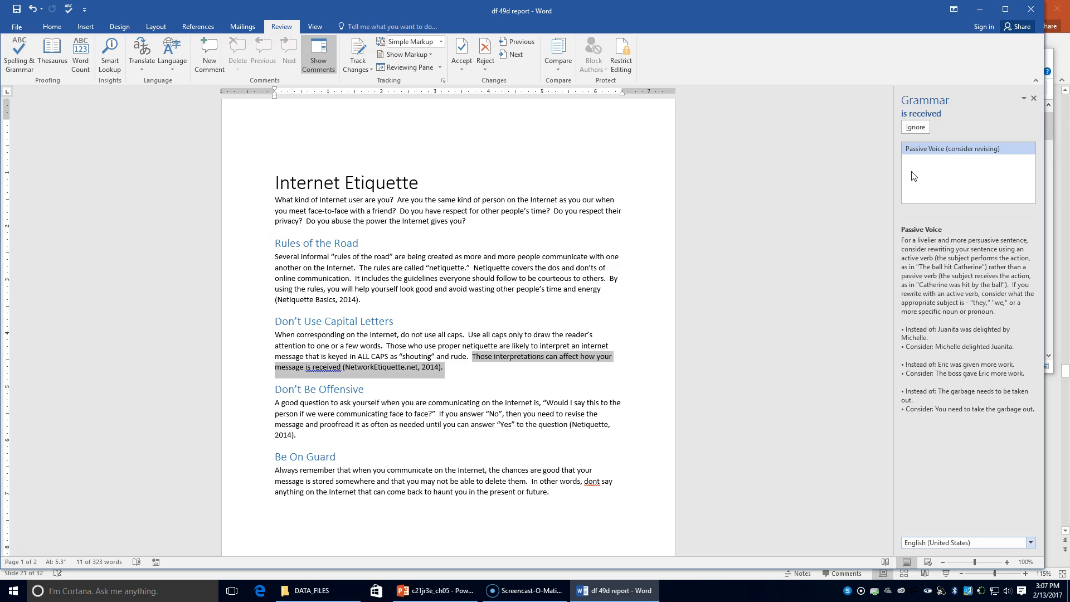
{"action": "left_click", "coordinate": [914, 127]}
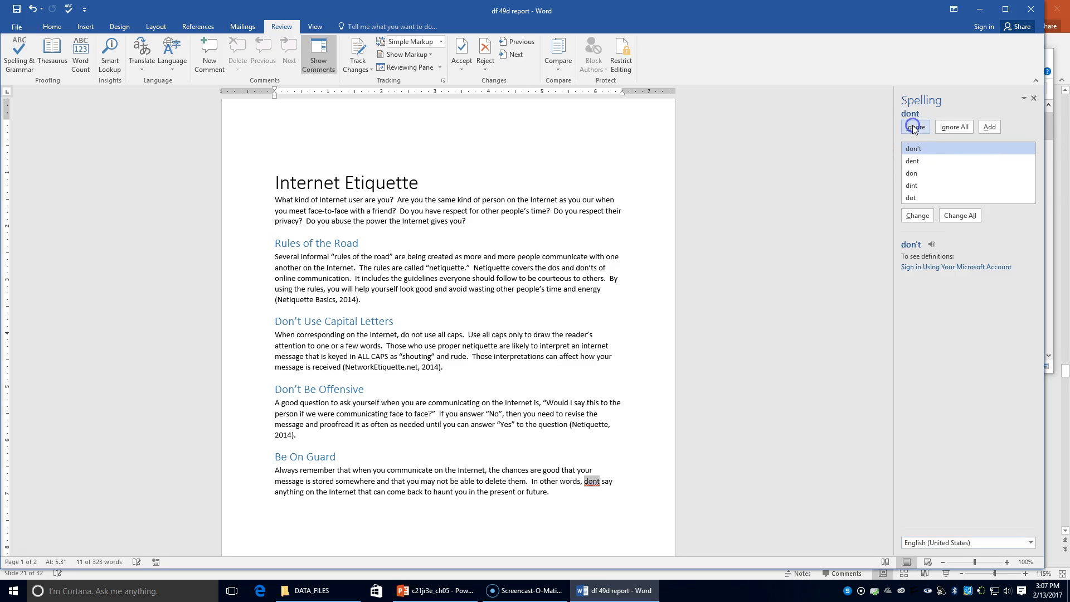
Change "dont" to "do not" under Be On Guard and correct the extra spacing in the NetworkEtiquette.net reference, finishing the check
{"action": "left_click", "coordinate": [912, 216]}
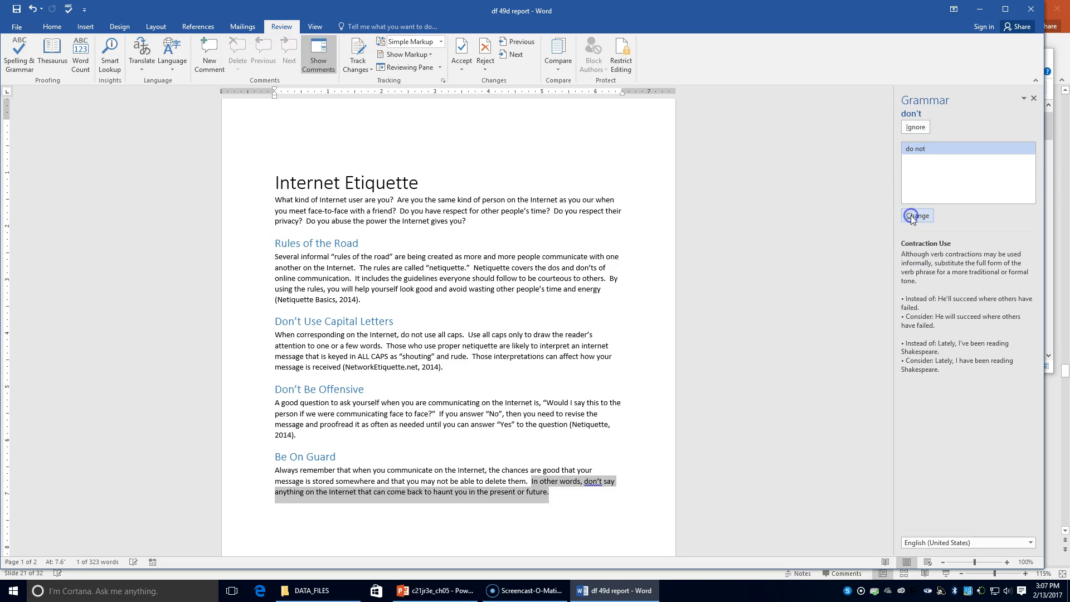
{"action": "left_click", "coordinate": [917, 155]}
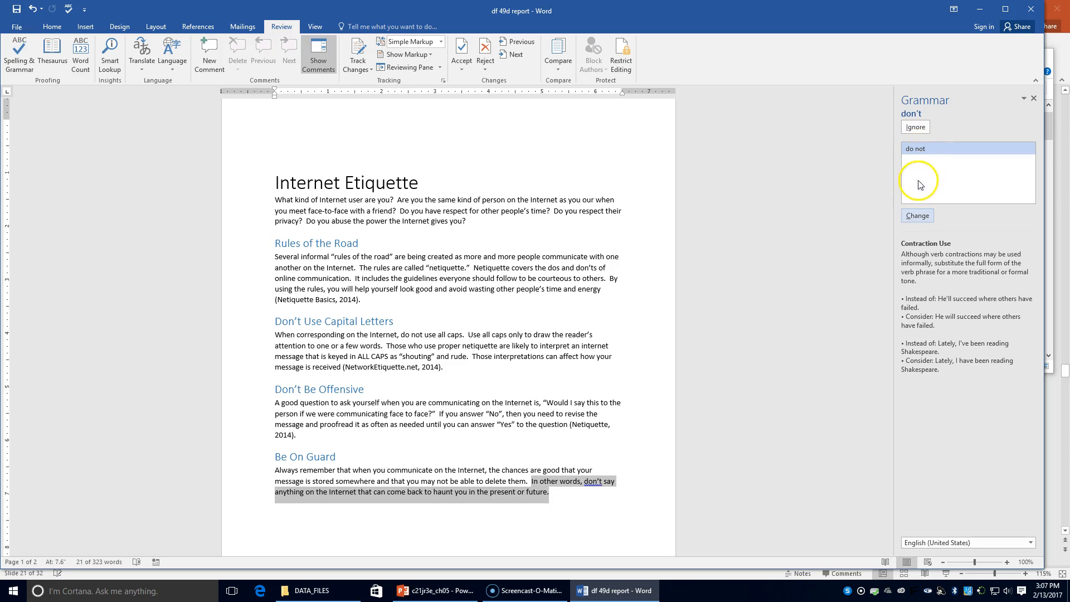
{"action": "left_click", "coordinate": [917, 215]}
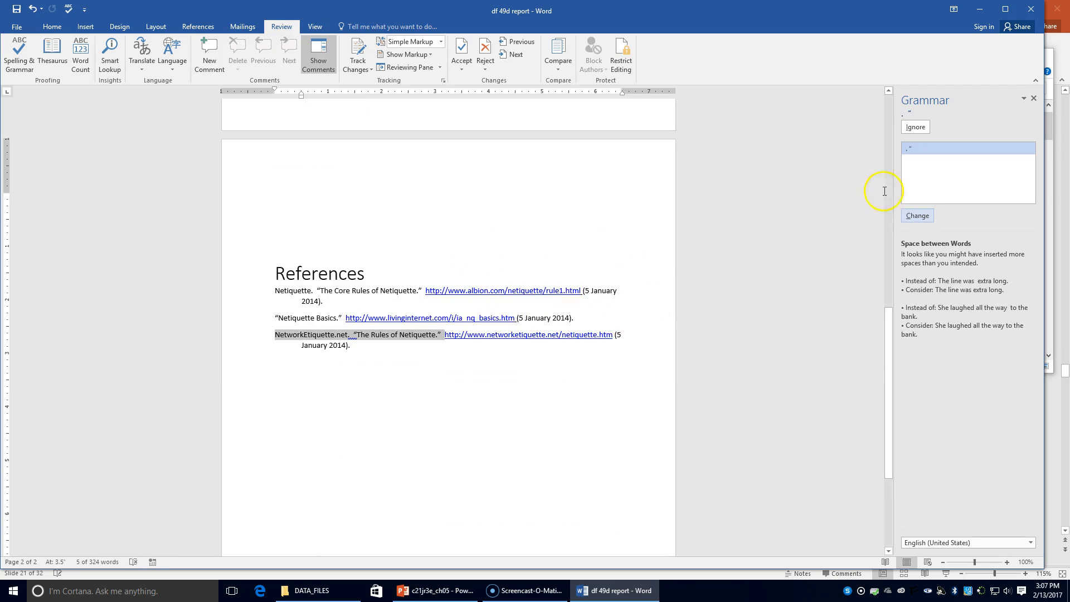
{"action": "left_click", "coordinate": [918, 217]}
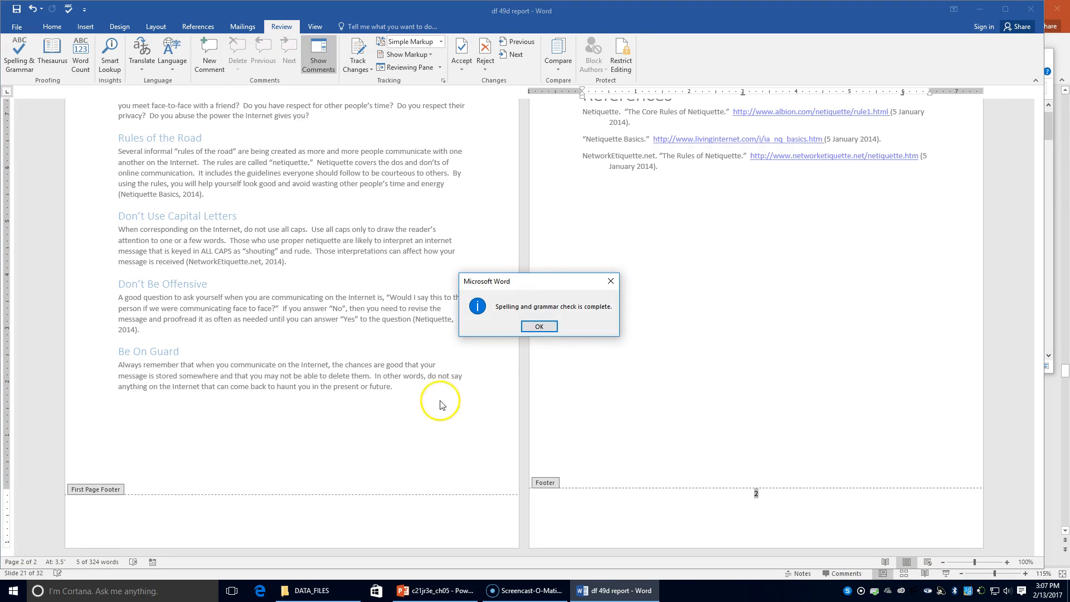
{"action": "left_click", "coordinate": [542, 325]}
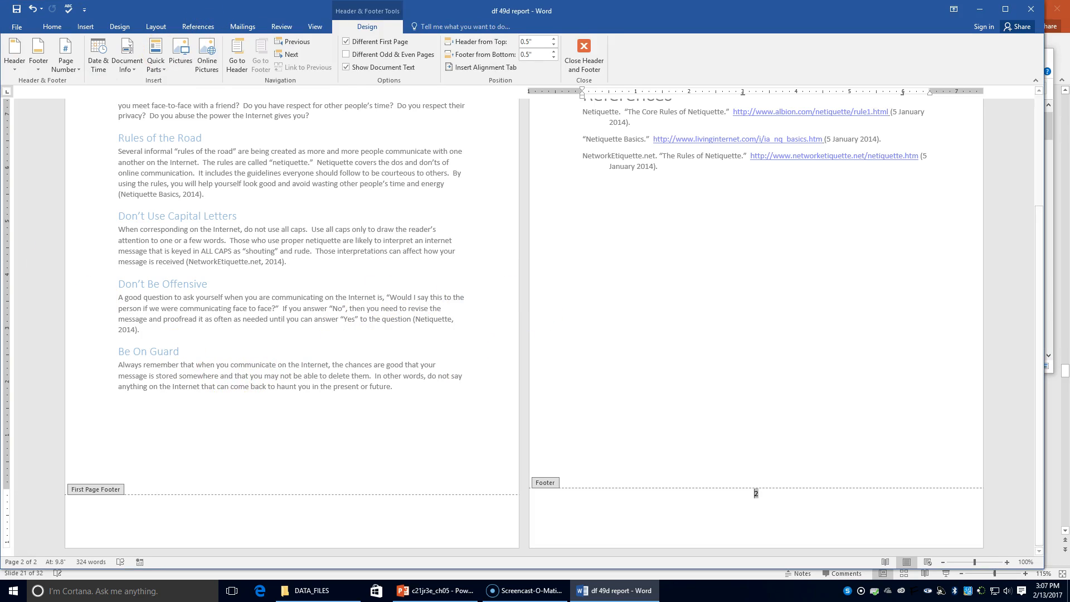
Save a copy of the document under the name 49d report
{"action": "left_click", "coordinate": [17, 27]}
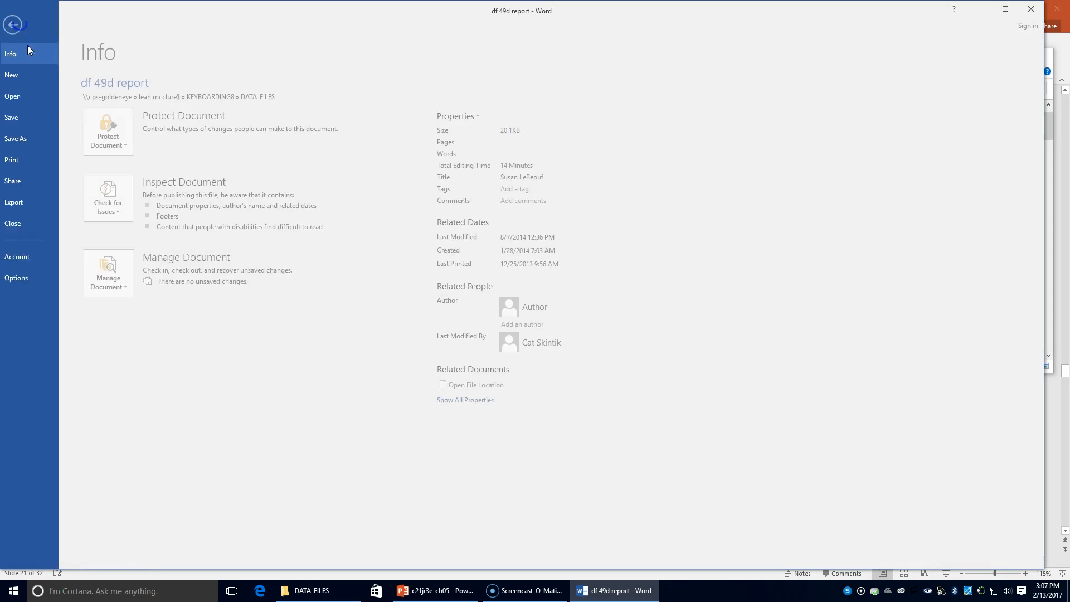
{"action": "left_click", "coordinate": [52, 139]}
{"action": "left_click", "coordinate": [345, 183]}
{"action": "left_click_drag", "start_coordinate": [87, 225], "coordinate": [62, 225]}
{"action": "key", "text": "Delete"}
{"action": "key", "text": "Return"}
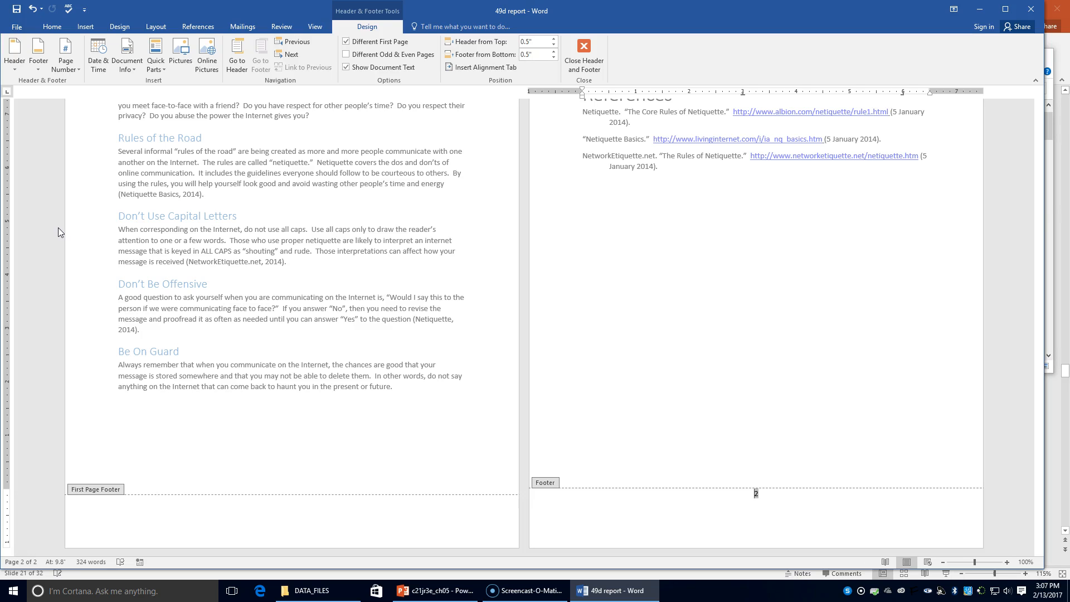
Switch to the c21jr3e_ch05 presentation in PowerPoint and view the Proofreaders' Marks and Sample Unbound Report, cont. slides
{"action": "left_click", "coordinate": [404, 586]}
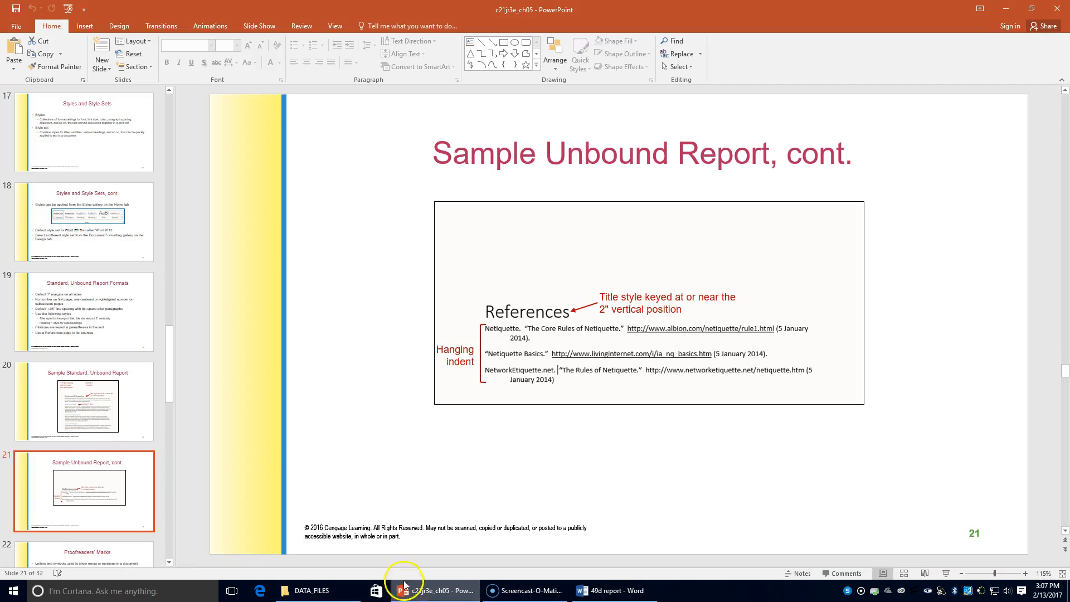
{"action": "left_click", "coordinate": [94, 557]}
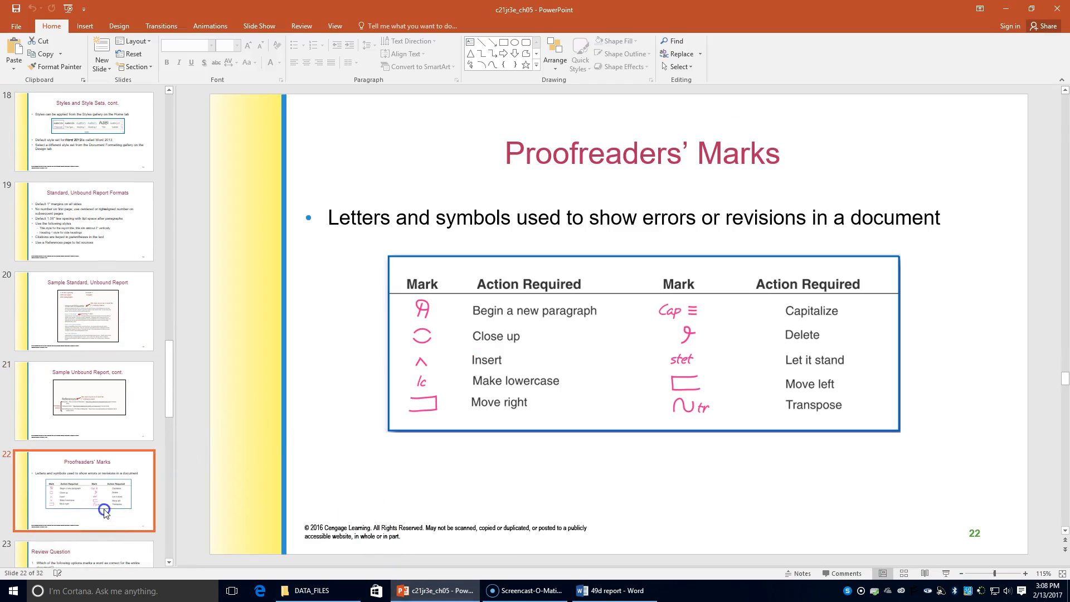
{"action": "left_click", "coordinate": [110, 398]}
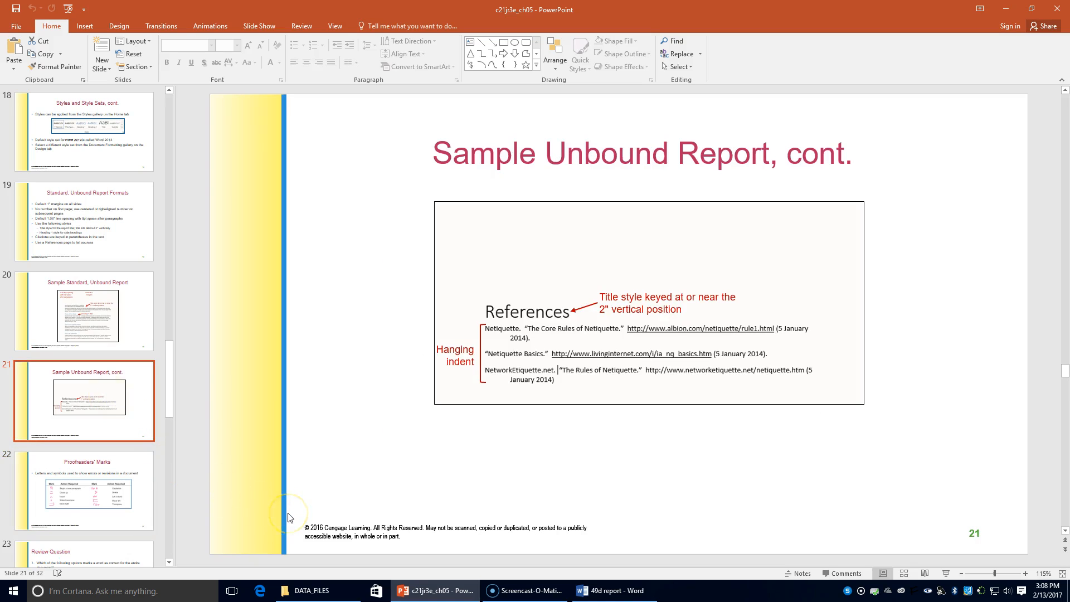